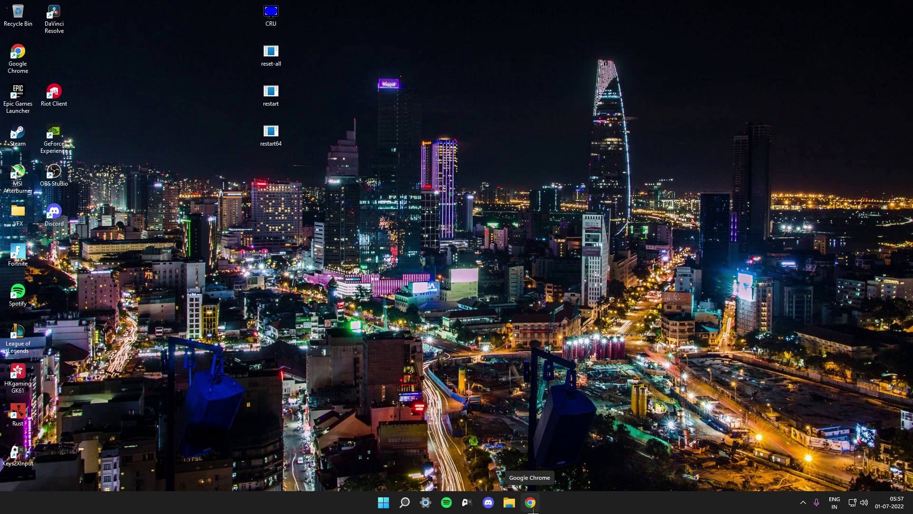
# Step: Search 'cru download' in Chrome and open the LO4D Custom Resolution Utility result
pyautogui.click(532, 508)
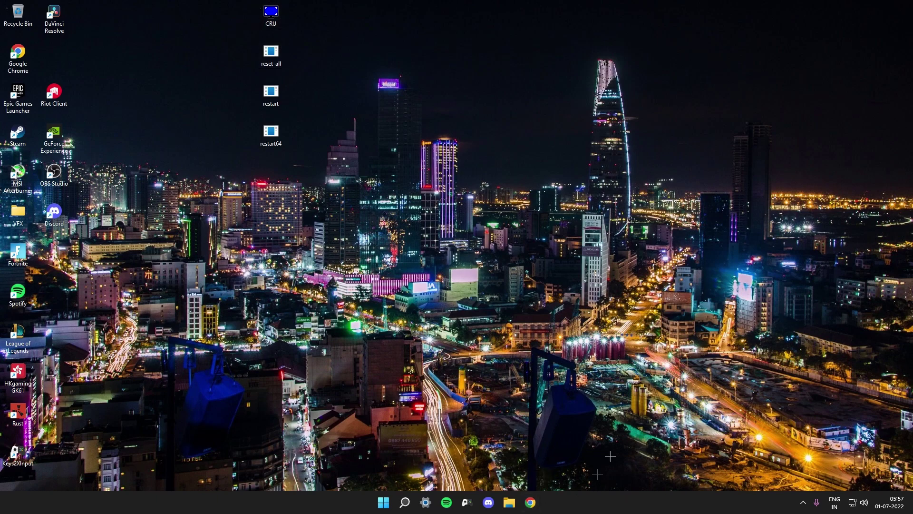
pyautogui.write('cru')
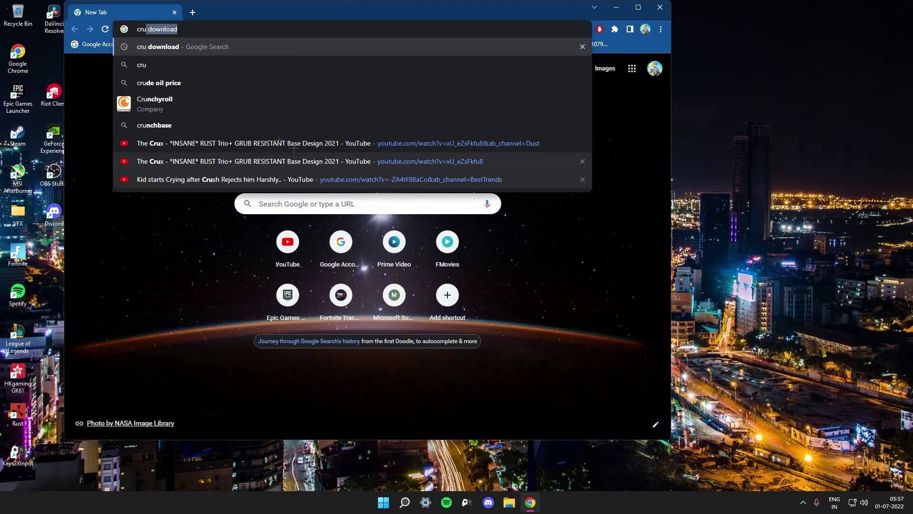
pyautogui.click(178, 47)
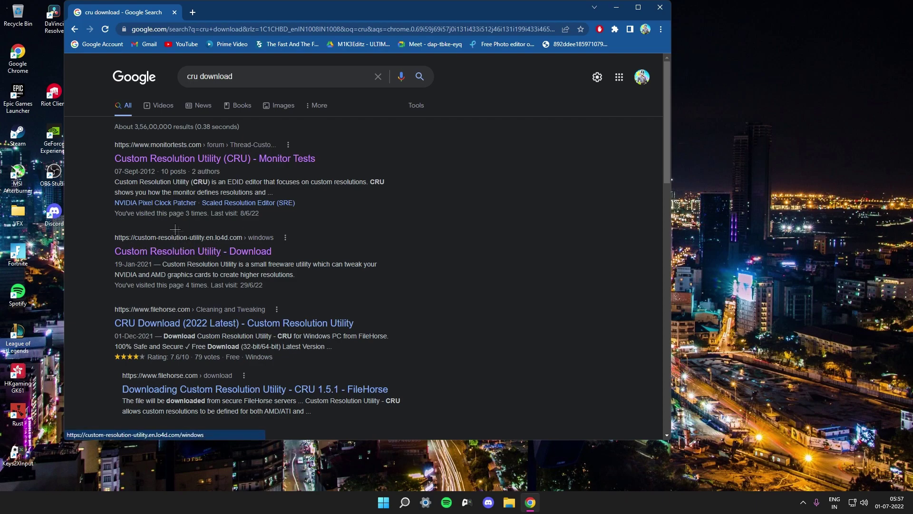
pyautogui.scroll(-7, 190, 250)
pyautogui.scroll(5, 231, 169)
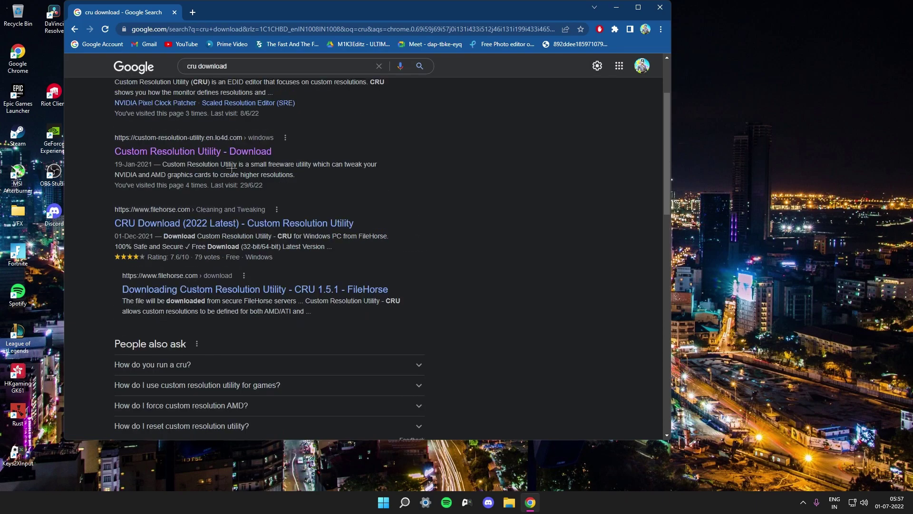
pyautogui.click(203, 152)
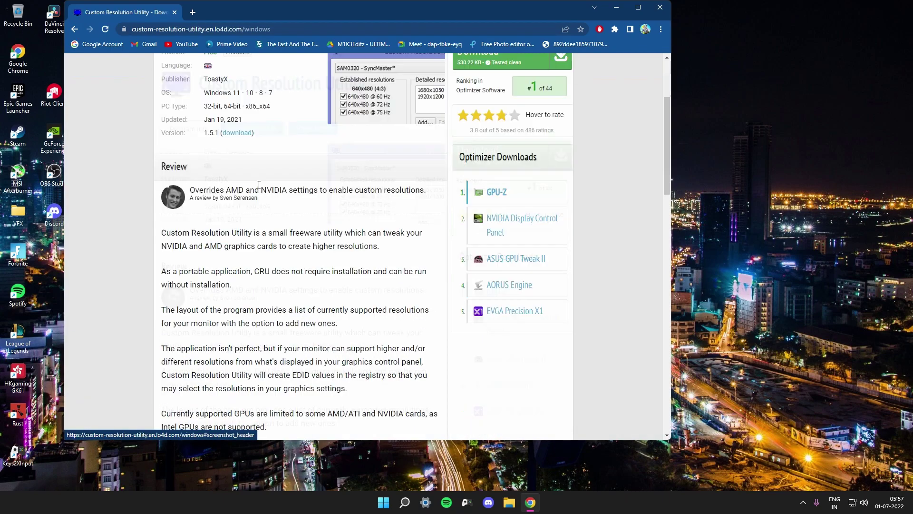
# Step: Download cru-1.5.1.zip from the LO4D.com US mirror, then close Chrome
pyautogui.click(511, 210)
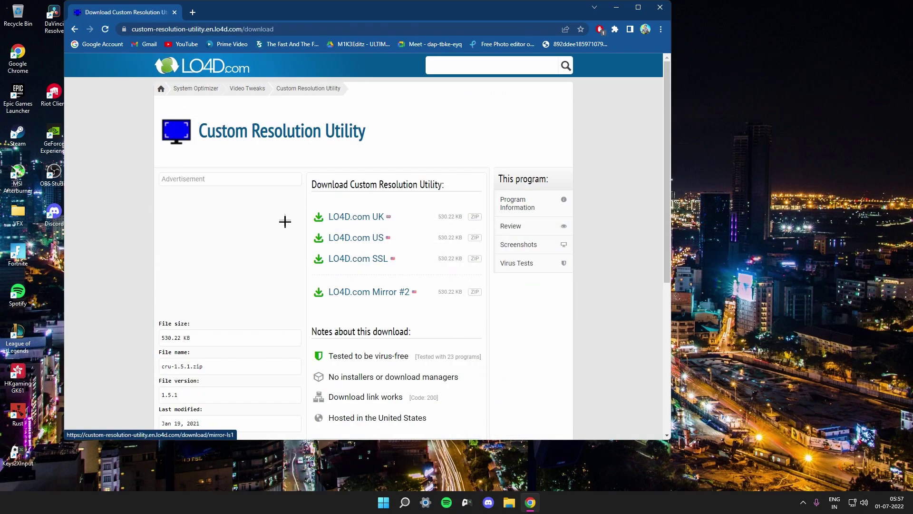
pyautogui.click(350, 243)
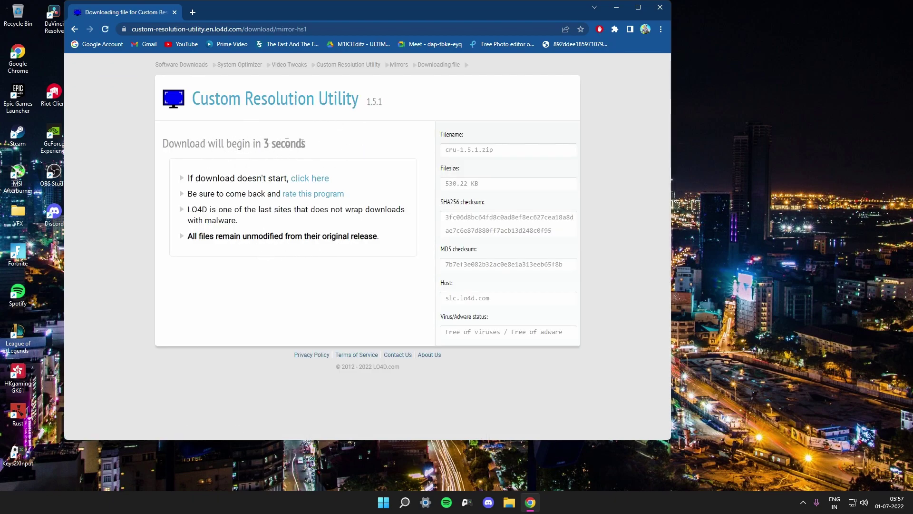
pyautogui.click(638, 7)
pyautogui.click(901, 6)
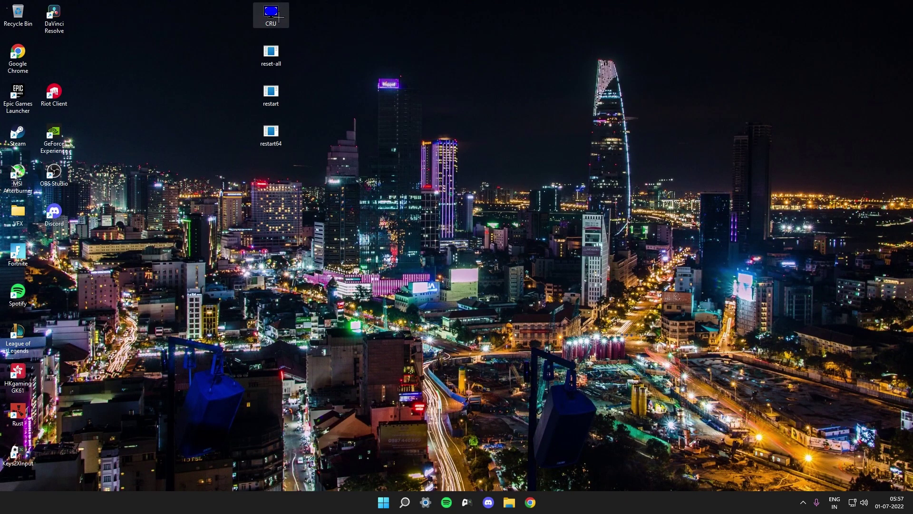
# Step: Launch CRU for the LG FULL HD monitor and clear all established resolutions
pyautogui.doubleClick(271, 15)
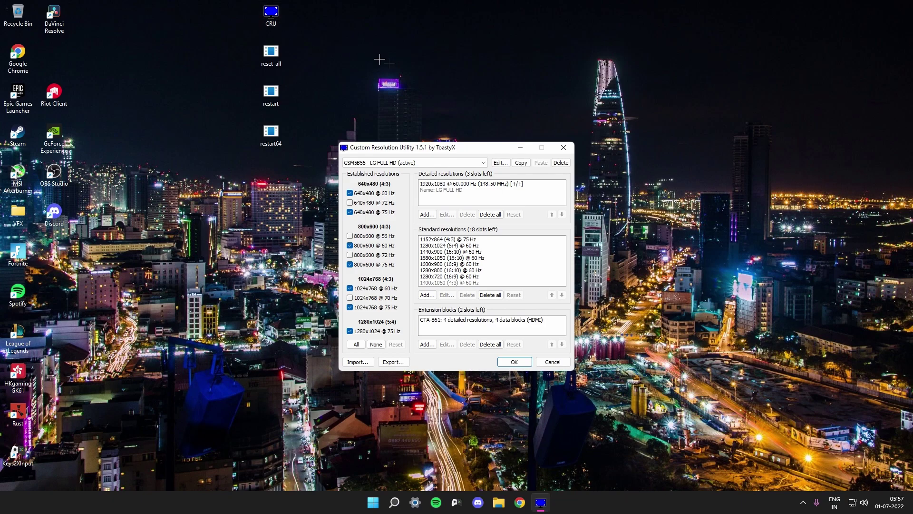
pyautogui.click(397, 162)
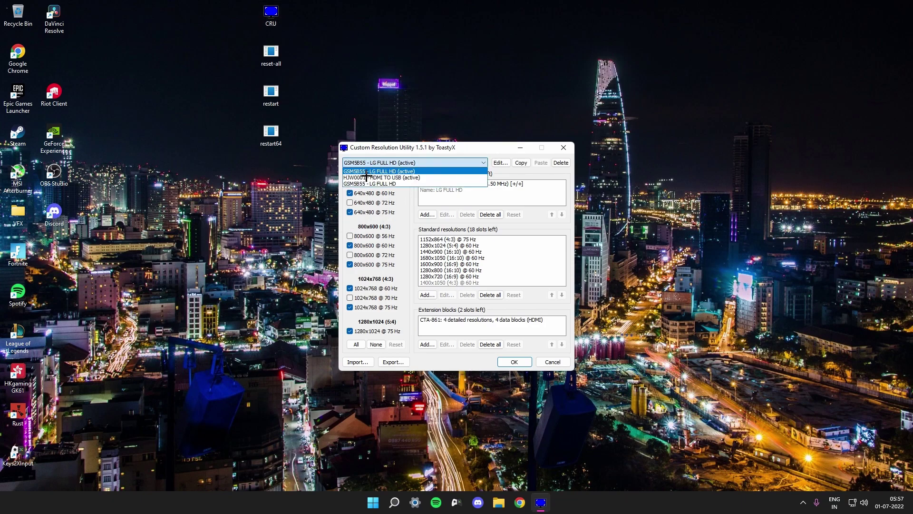
pyautogui.click(401, 169)
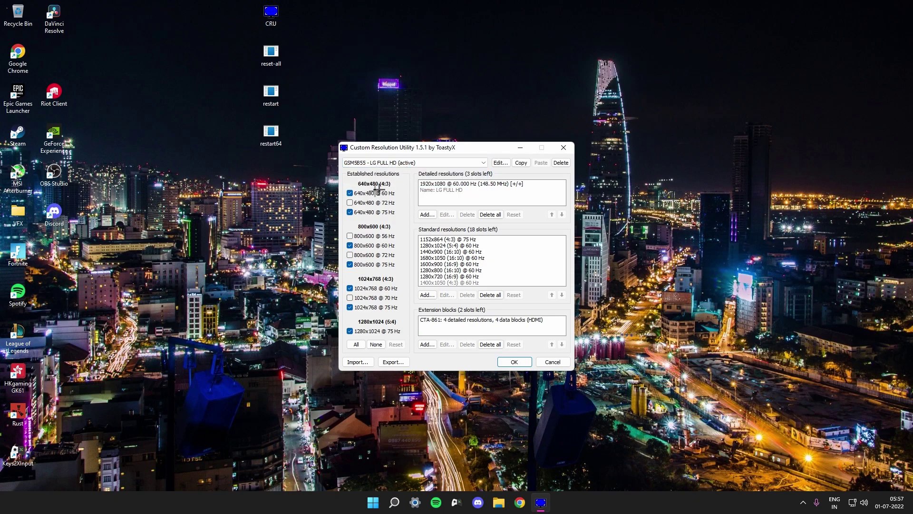
pyautogui.click(376, 345)
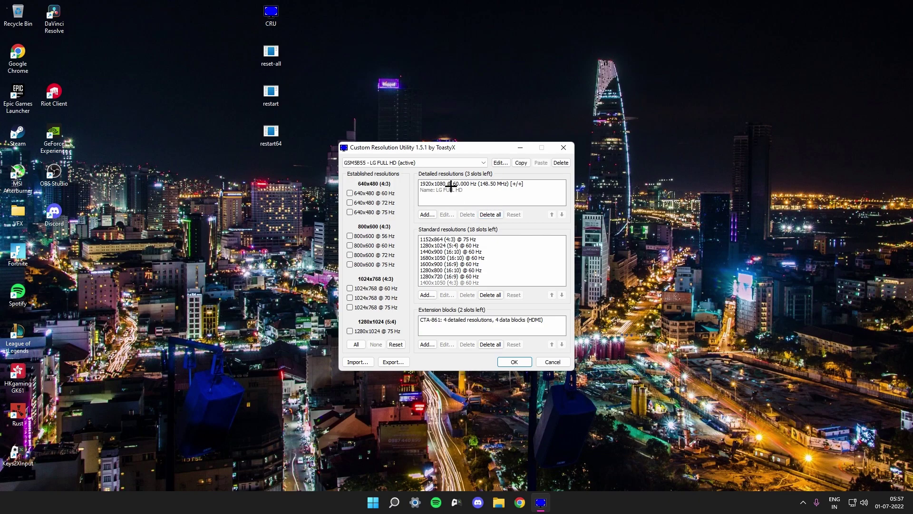
# Step: Replace all standard resolutions with a single 1920x1080 (16:9) entry
pyautogui.click(489, 294)
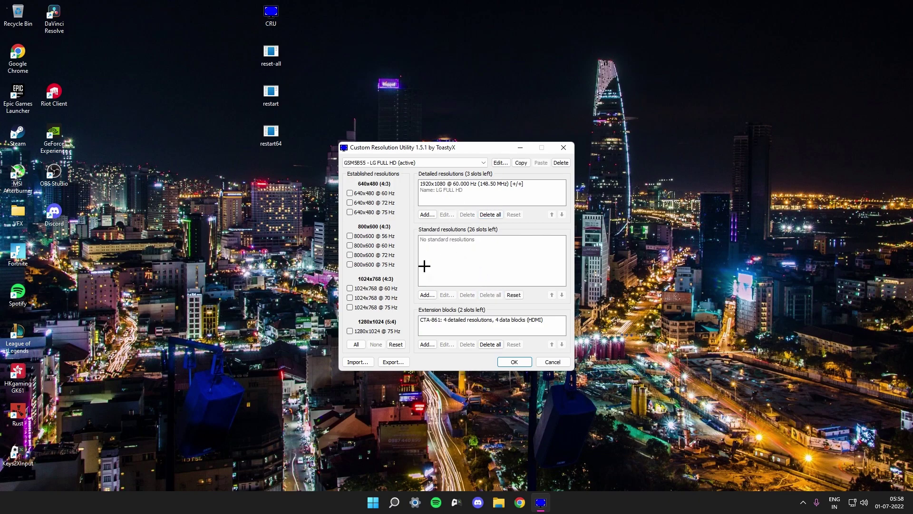
pyautogui.click(432, 295)
pyautogui.click(440, 250)
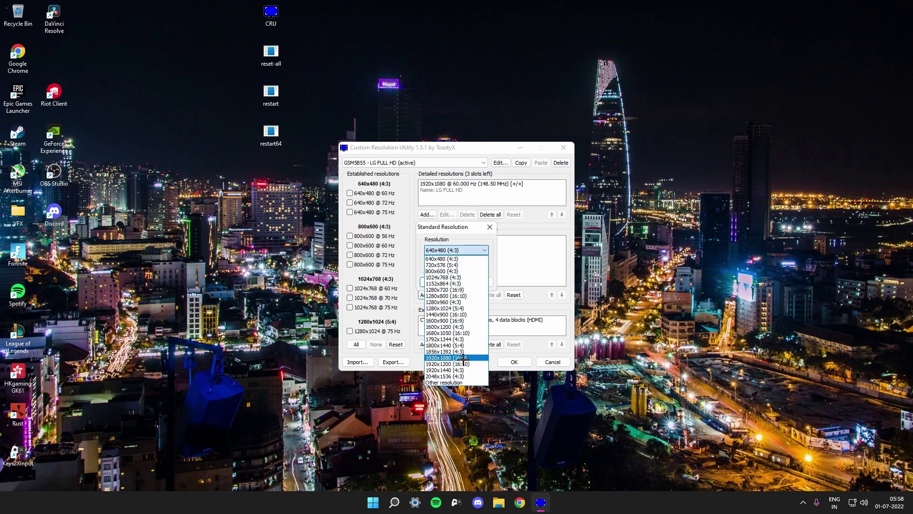
pyautogui.click(464, 356)
pyautogui.click(435, 283)
# Step: Delete every detailed resolution from the CTA-861 extension block and confirm it
pyautogui.click(449, 320)
pyautogui.doubleClick(449, 320)
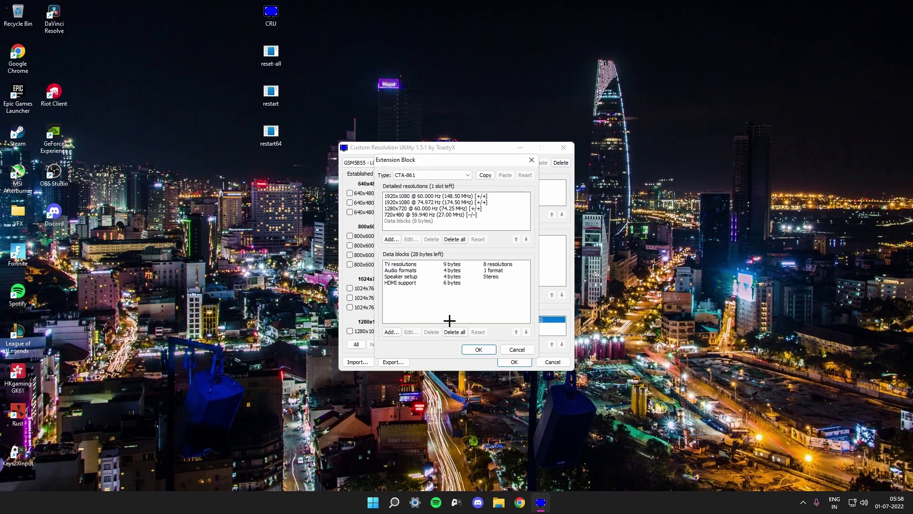
pyautogui.click(423, 196)
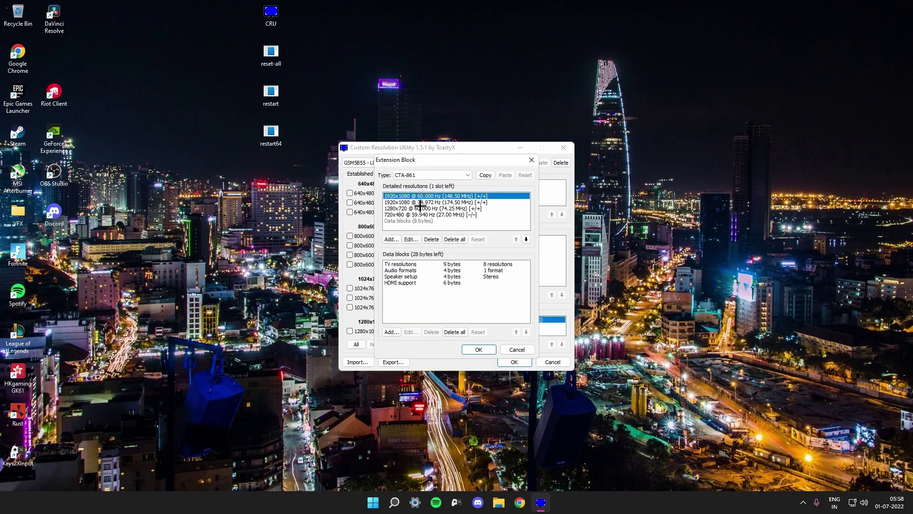
pyautogui.click(432, 238)
pyautogui.click(431, 238)
pyautogui.click(431, 239)
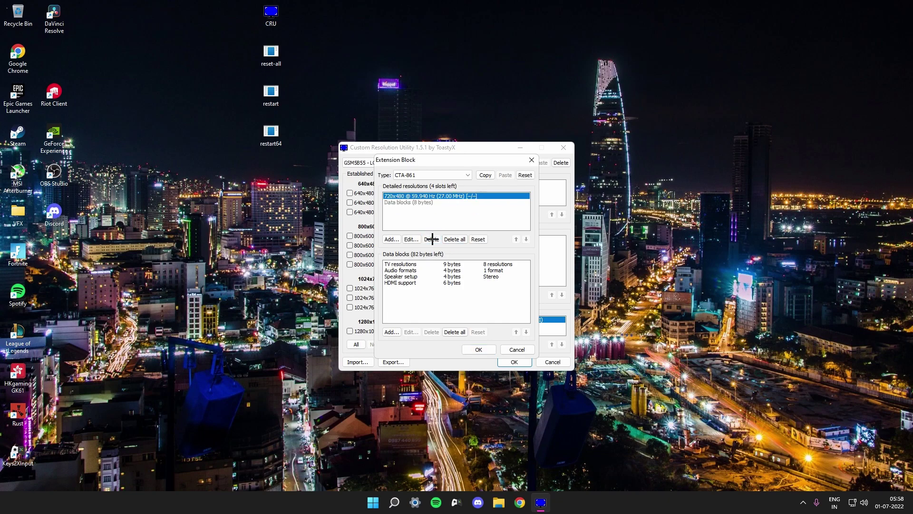
pyautogui.click(431, 239)
pyautogui.click(478, 349)
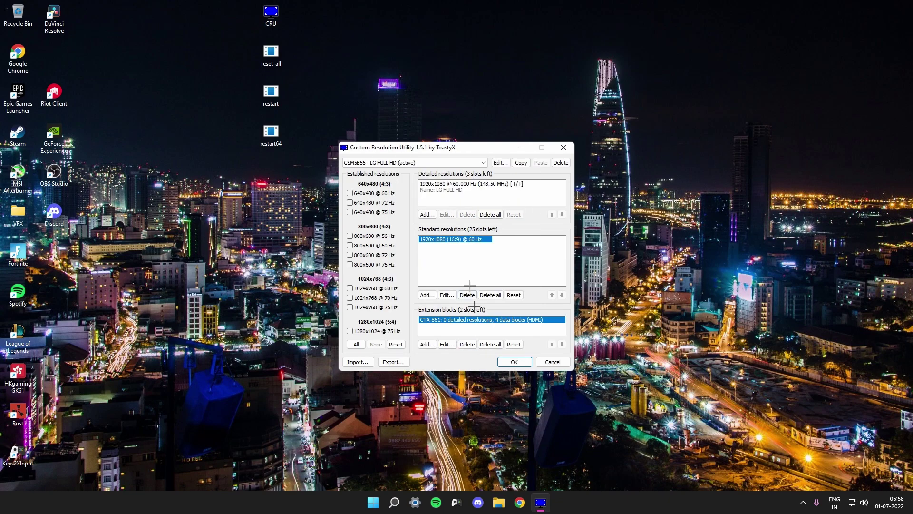
pyautogui.click(451, 184)
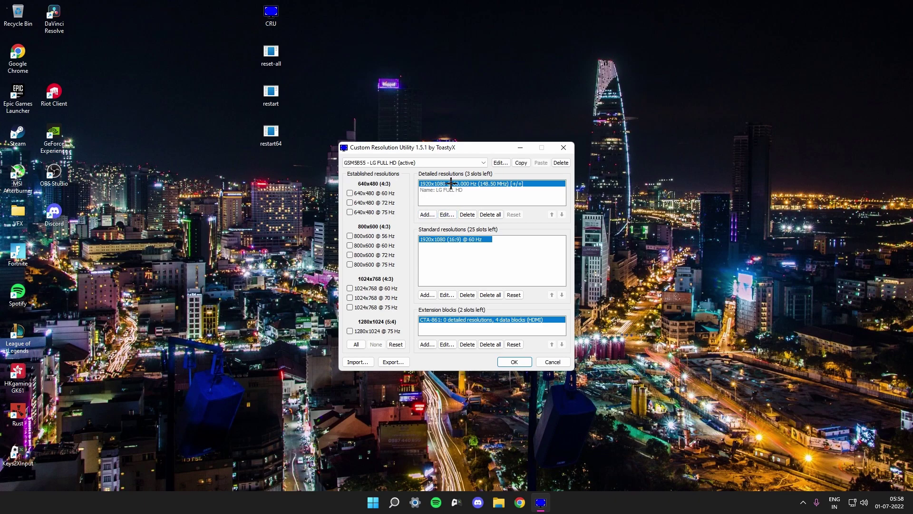
# Step: Swap the 1920x1080 detailed resolution for 1780x1080 at 74 Hz, then save and close CRU
pyautogui.click(467, 215)
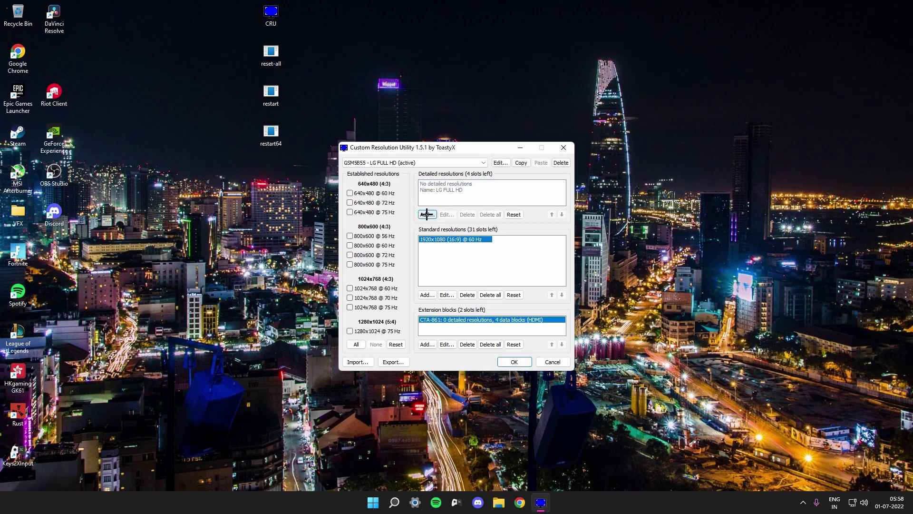
pyautogui.click(427, 215)
pyautogui.moveTo(436, 204); pyautogui.dragTo(401, 204)
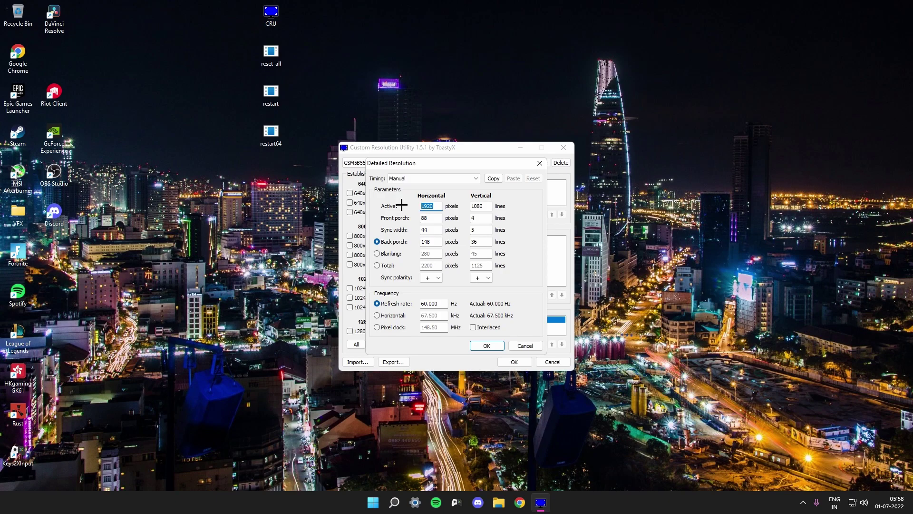
pyautogui.write('17')
pyautogui.moveTo(443, 300); pyautogui.dragTo(408, 303)
pyautogui.write('74')
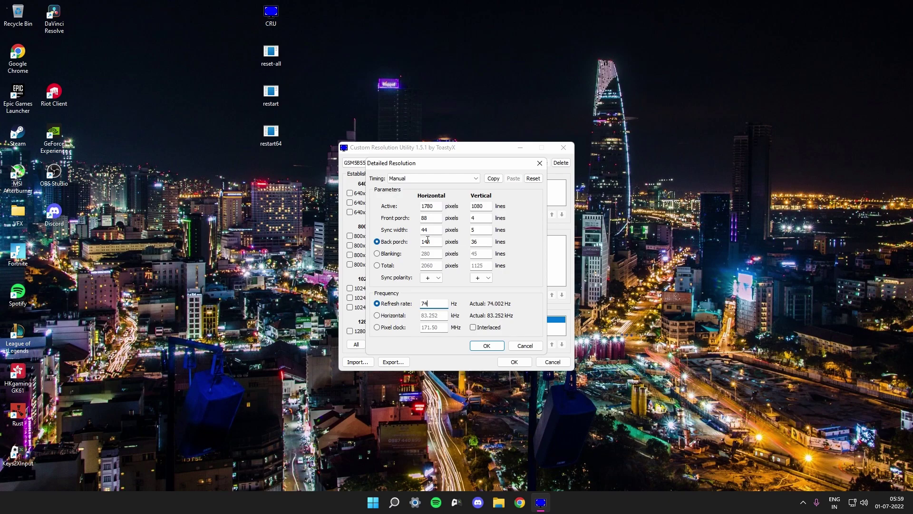
pyautogui.click(491, 345)
pyautogui.click(514, 361)
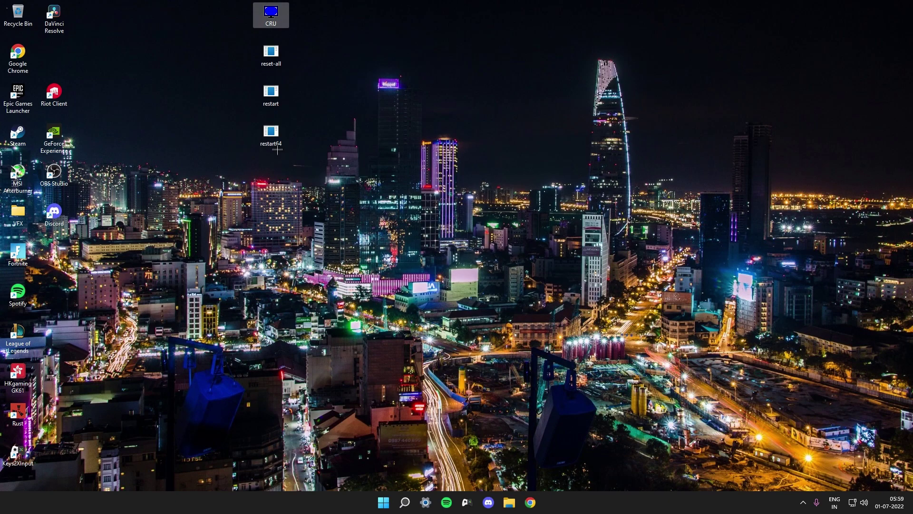
# Step: Select restart64 on the desktop, then open NVIDIA Control Panel from the tray's NVIDIA icon
pyautogui.click(285, 134)
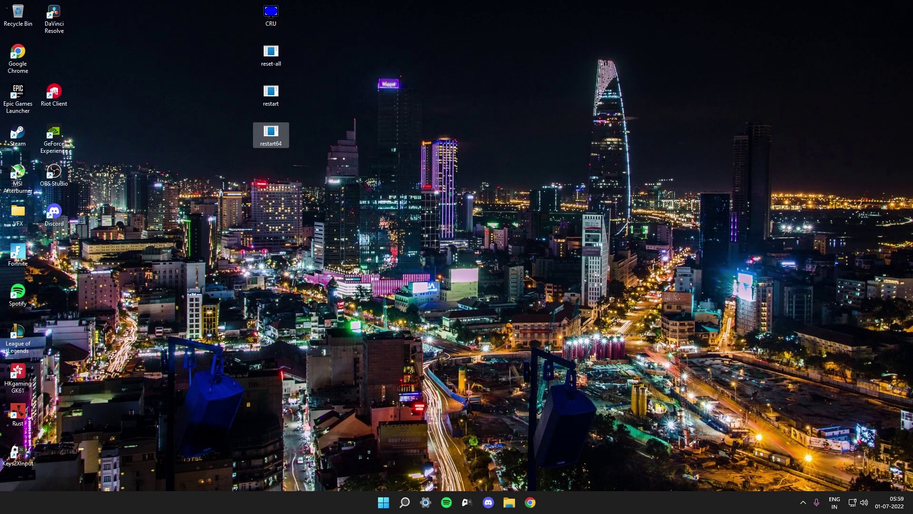
pyautogui.moveTo(814, 501)
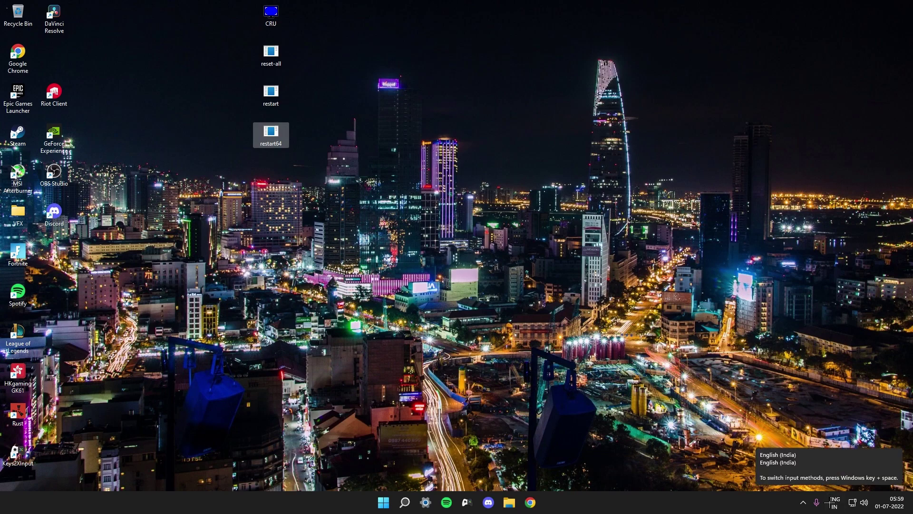
pyautogui.click(803, 502)
pyautogui.rightClick(793, 475)
pyautogui.click(816, 460)
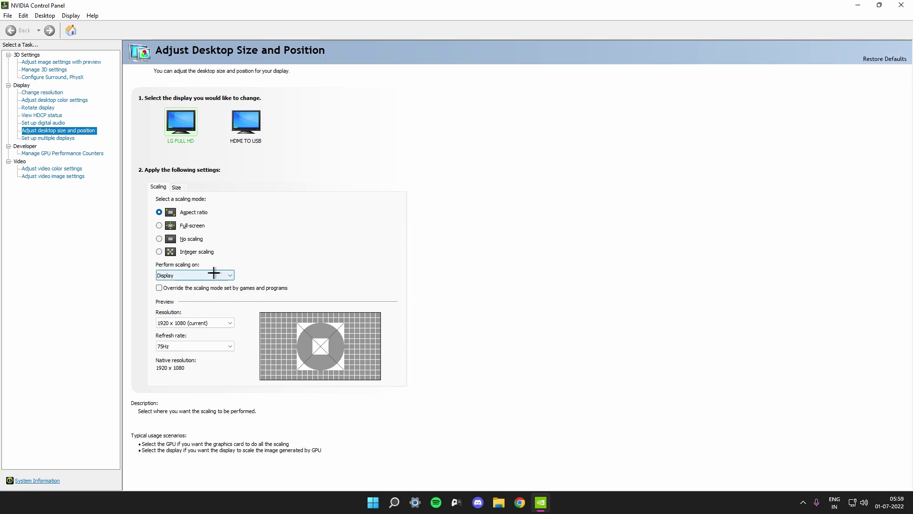
pyautogui.click(190, 275)
pyautogui.click(191, 275)
pyautogui.click(66, 94)
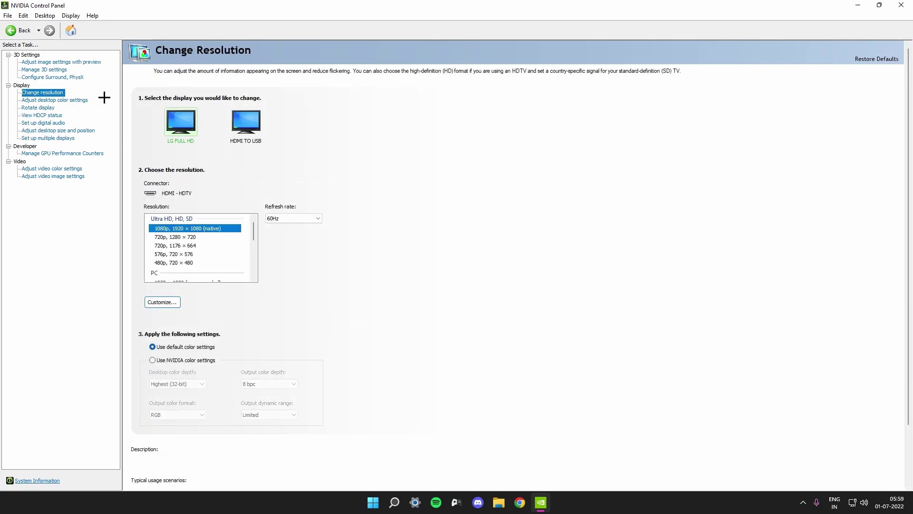
pyautogui.scroll(-5, 191, 266)
pyautogui.scroll(5, 192, 267)
pyautogui.scroll(-6, 196, 260)
pyautogui.scroll(6, 191, 257)
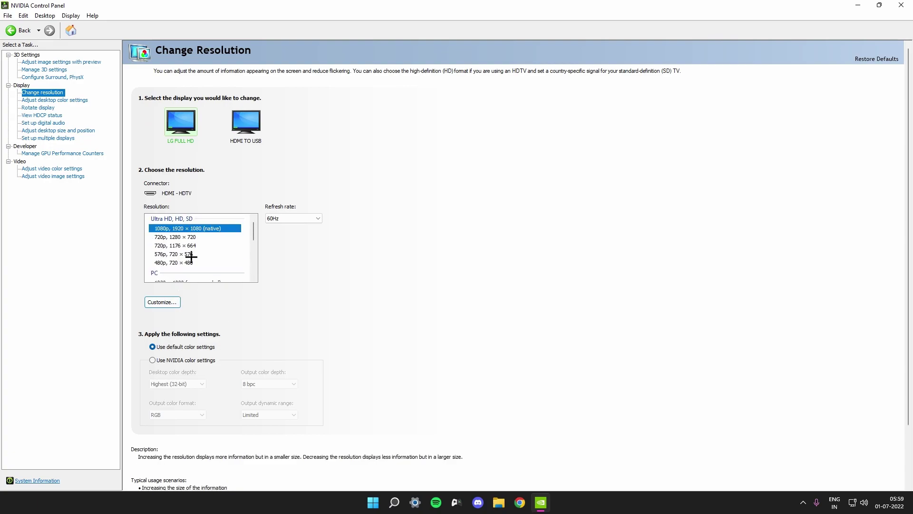
pyautogui.click(76, 131)
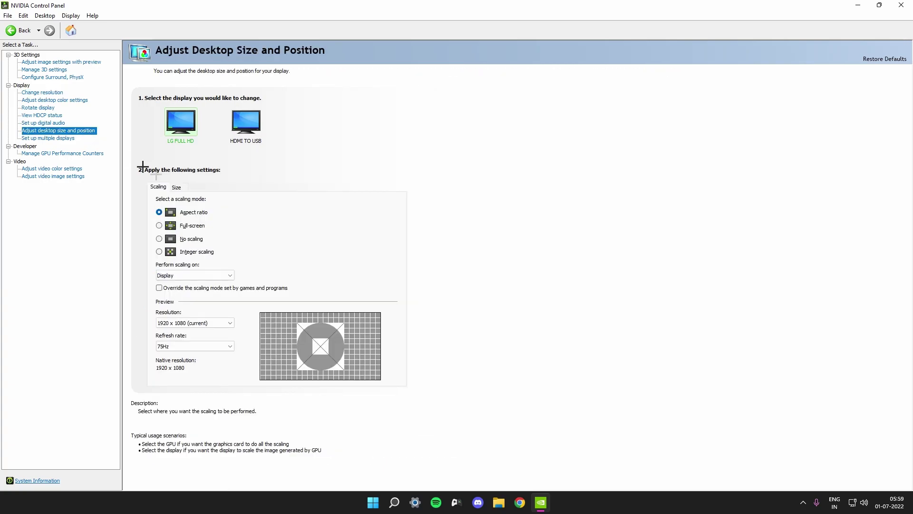
pyautogui.click(184, 275)
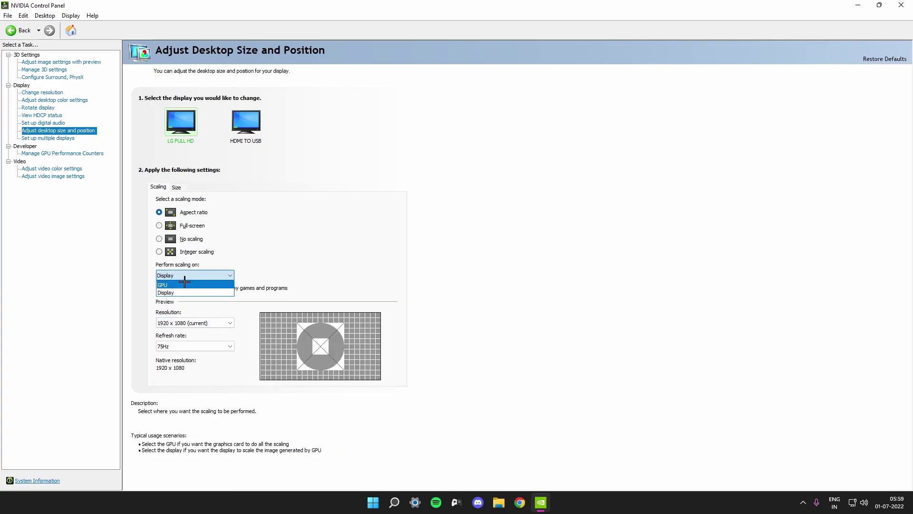
pyautogui.click(183, 288)
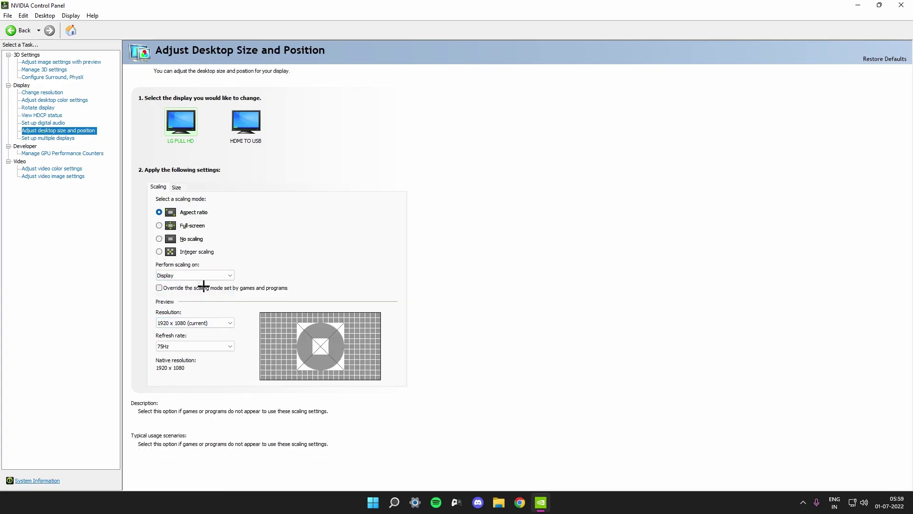
pyautogui.rightClick(373, 502)
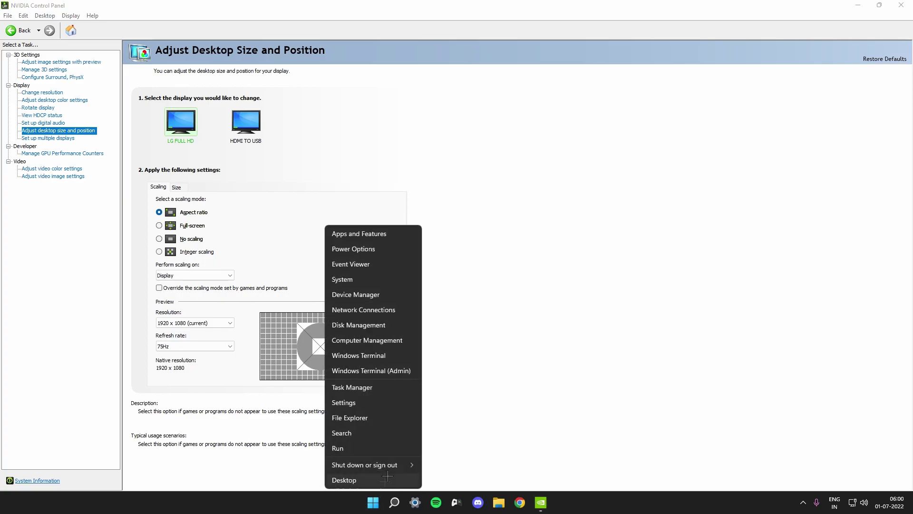
# Step: Check the monitor's 1920 × 1080, 60 Hz mode in Settings' Advanced display page
pyautogui.click(415, 503)
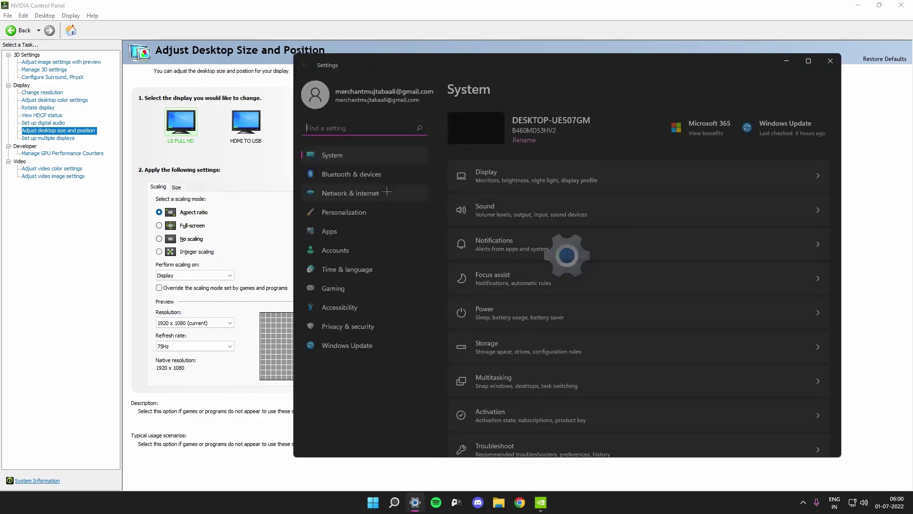
pyautogui.click(494, 175)
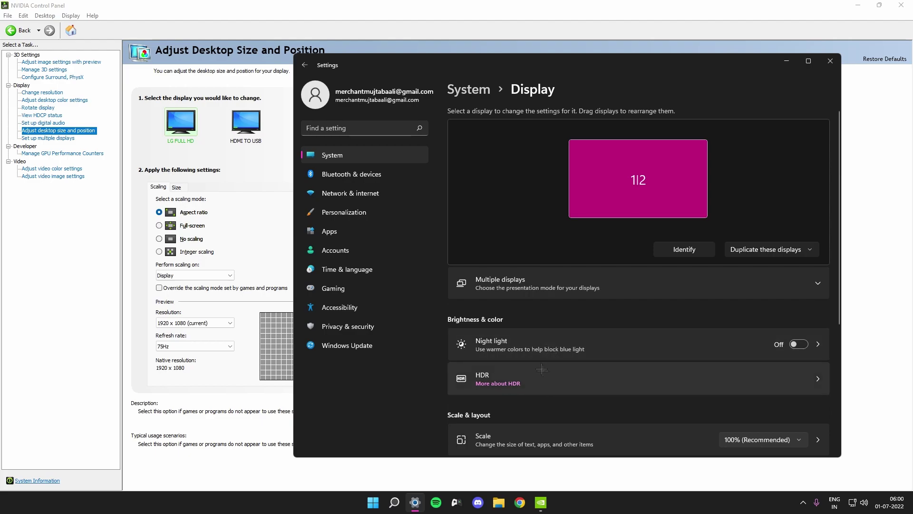
pyautogui.scroll(-5, 552, 309)
pyautogui.click(567, 369)
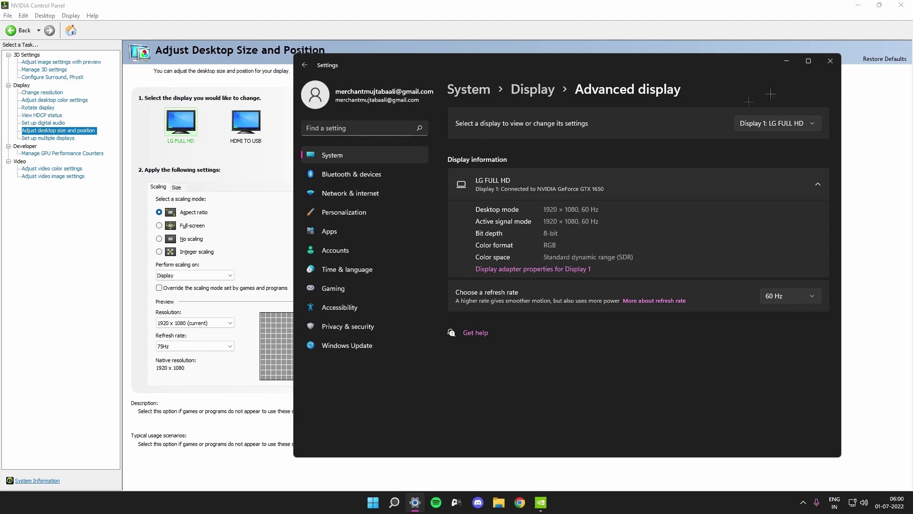
# Step: Close Settings, minimize NVIDIA Control Panel, and reopen Settings from the taskbar
pyautogui.click(830, 61)
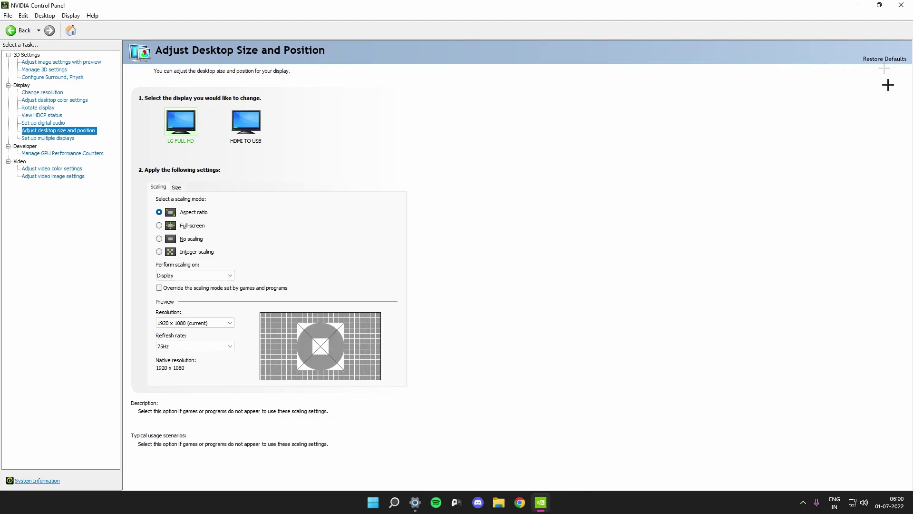
pyautogui.click(860, 4)
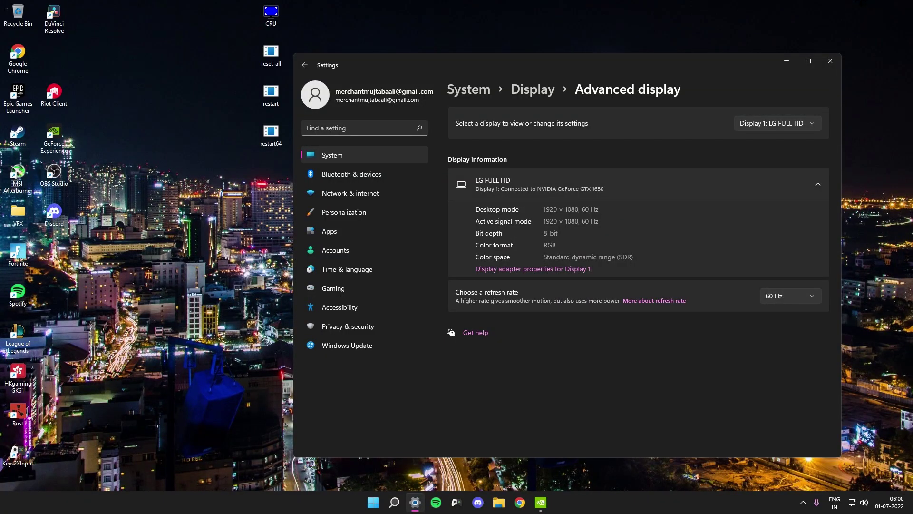
pyautogui.click(831, 61)
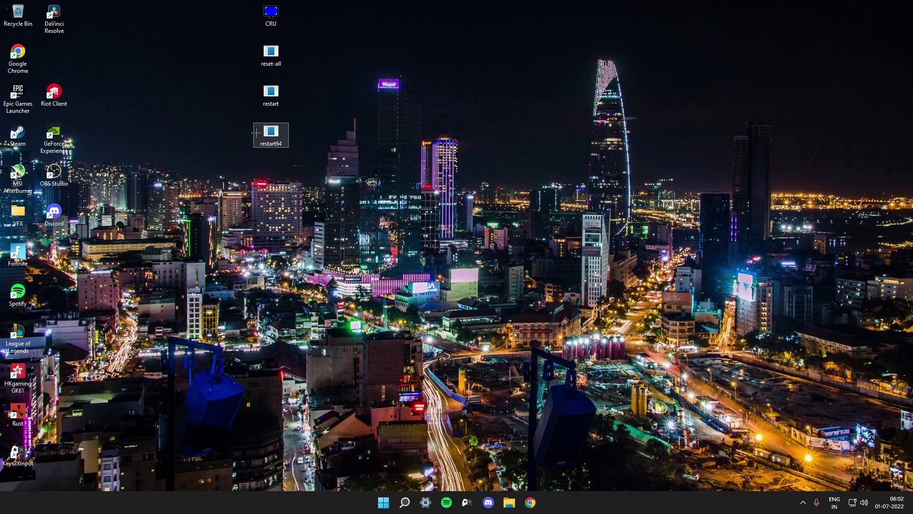
pyautogui.click(422, 498)
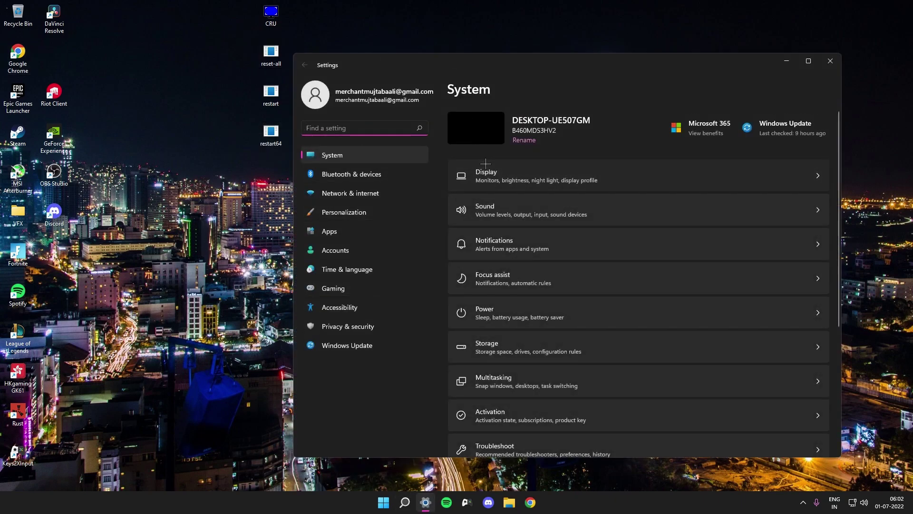
# Step: Open the graphics adapter properties from Display > Advanced display
pyautogui.click(485, 163)
pyautogui.scroll(-1, 591, 204)
pyautogui.scroll(1, 685, 229)
pyautogui.scroll(-4, 645, 220)
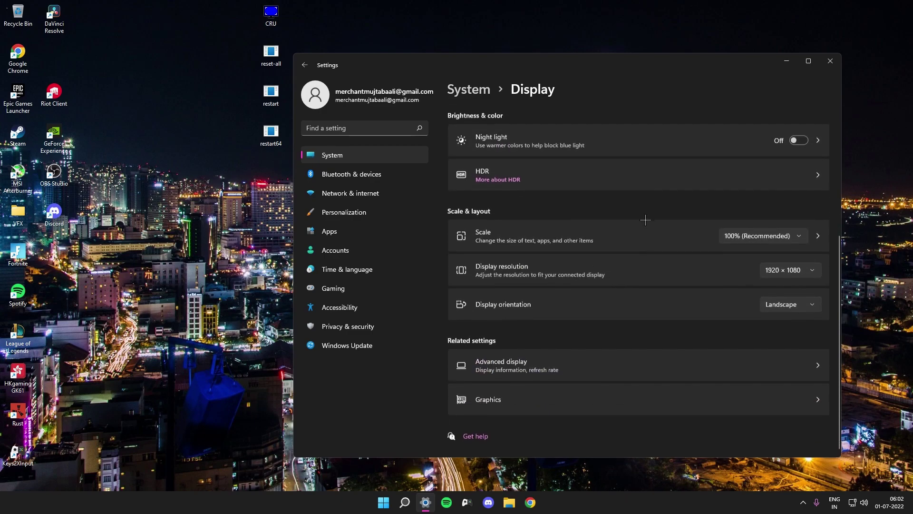
pyautogui.click(675, 369)
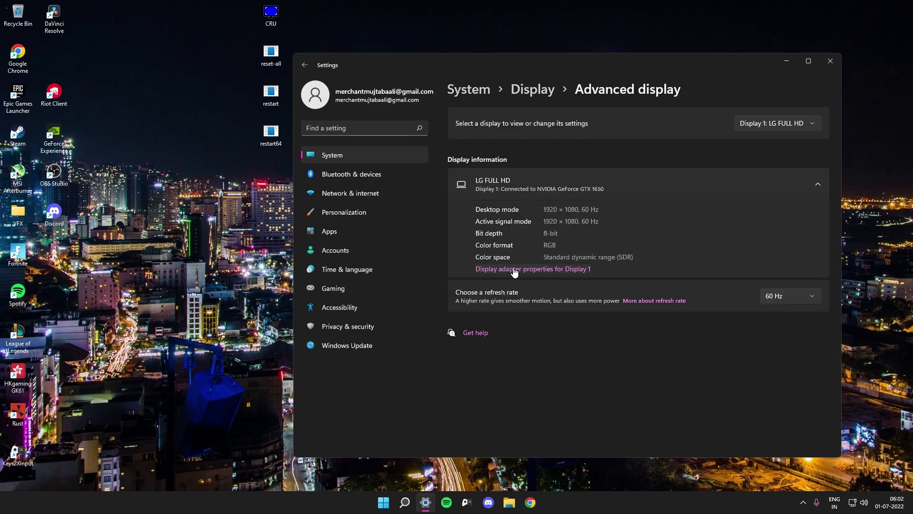
pyautogui.click(527, 269)
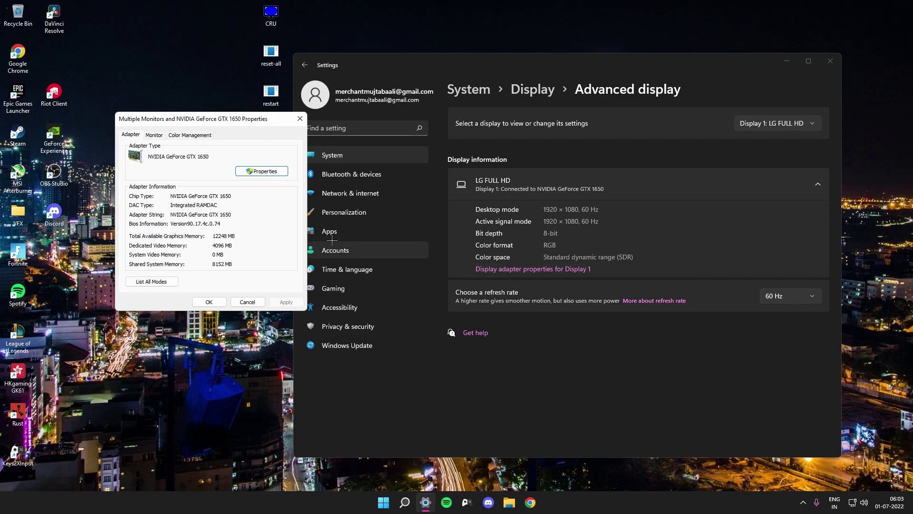
pyautogui.moveTo(207, 120); pyautogui.dragTo(406, 83)
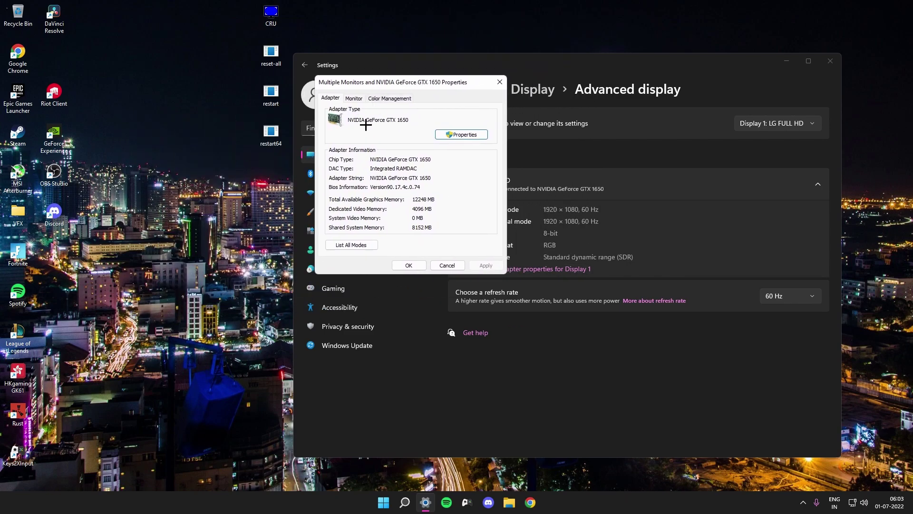
# Step: Apply and keep the 1780 by 1080, 74 Hz mode from the adapter's mode list
pyautogui.click(356, 245)
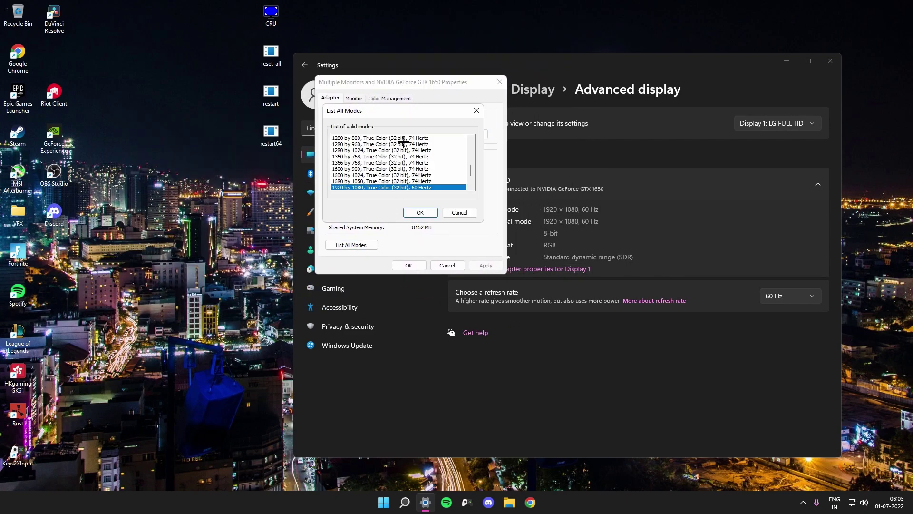
pyautogui.scroll(-2, 376, 149)
pyautogui.click(384, 175)
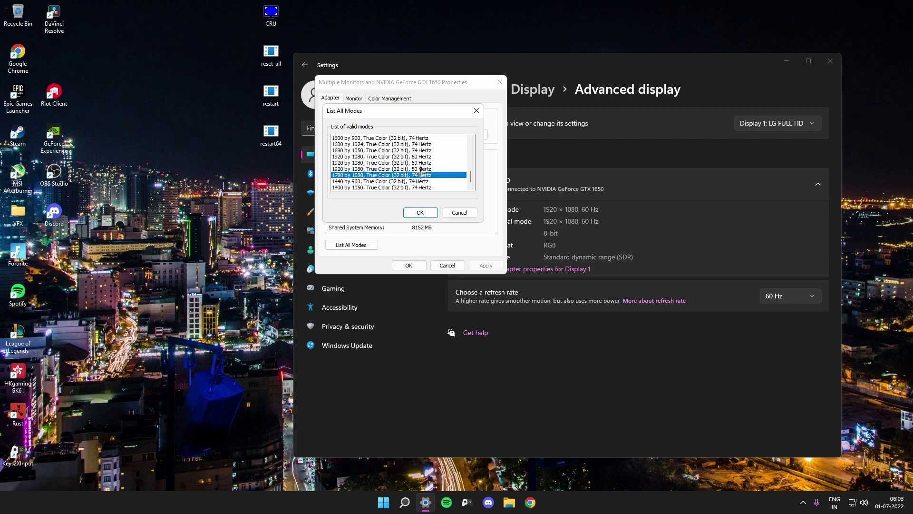
pyautogui.click(420, 212)
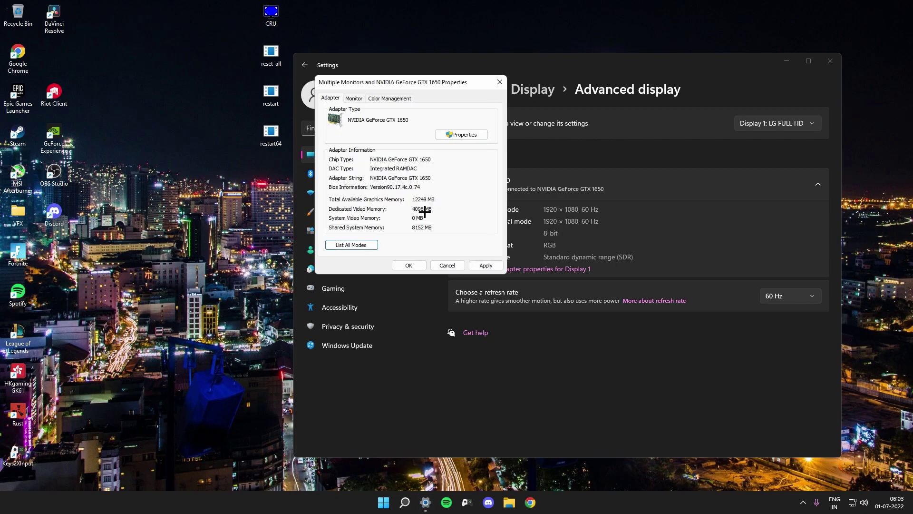
pyautogui.click(490, 265)
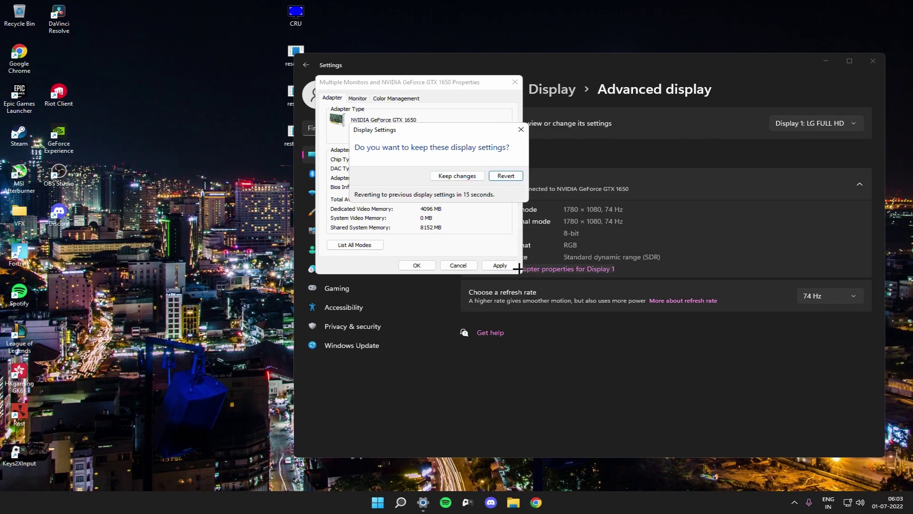
pyautogui.click(463, 176)
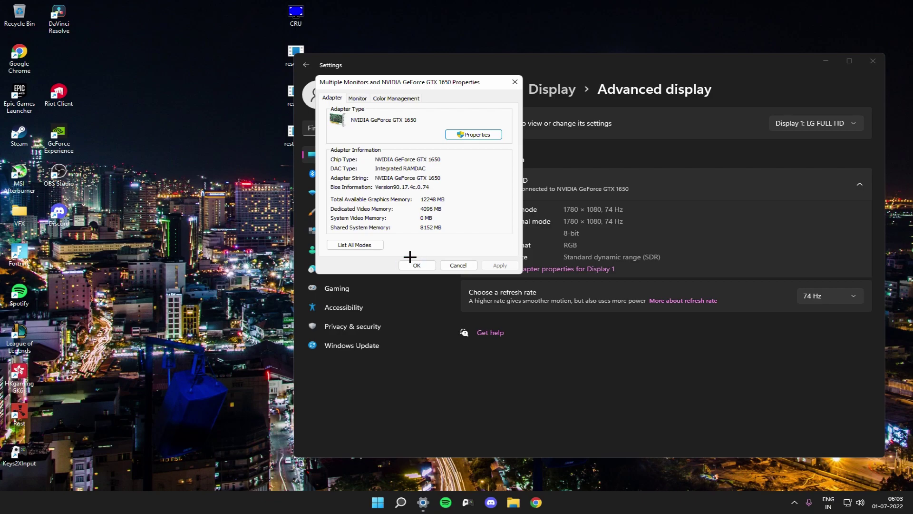
pyautogui.click(426, 264)
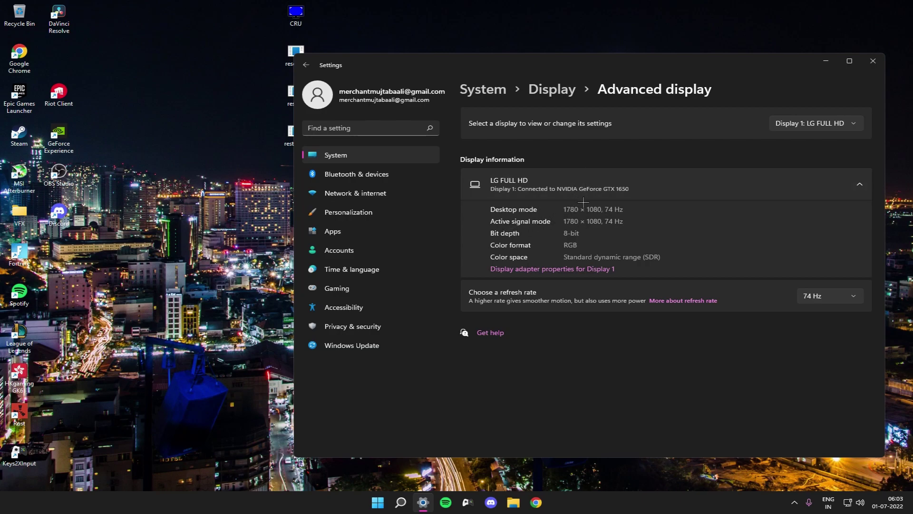
# Step: Close Settings, keep NVIDIA scaling performed on the Display, and close NVIDIA Control Panel
pyautogui.click(873, 61)
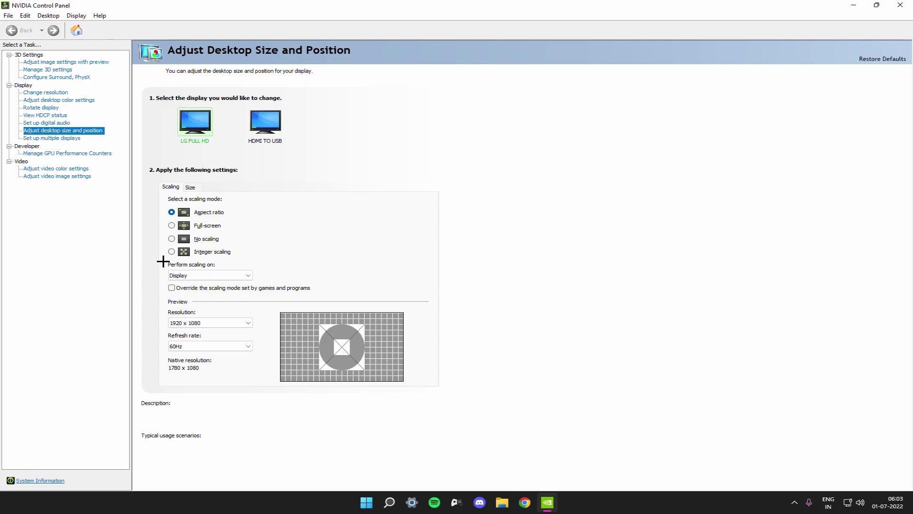
pyautogui.click(201, 275)
pyautogui.press('Up')
pyautogui.click(192, 271)
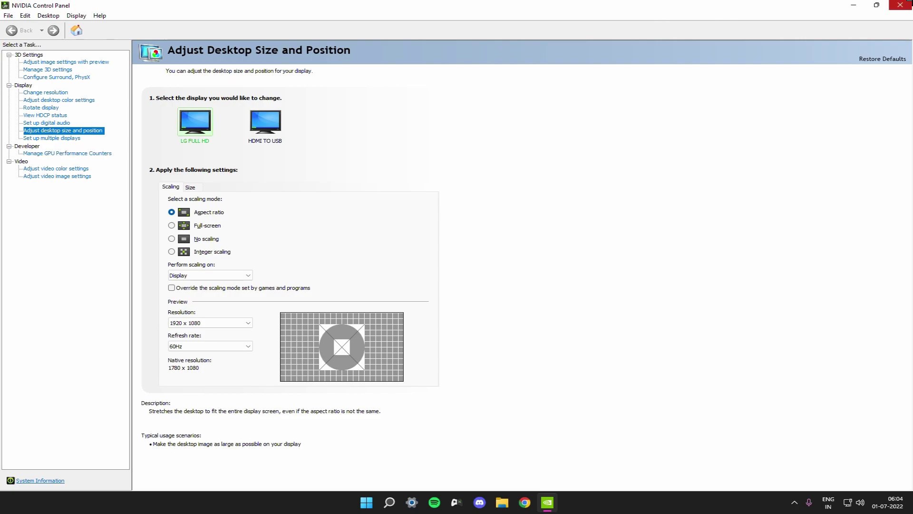
pyautogui.click(900, 5)
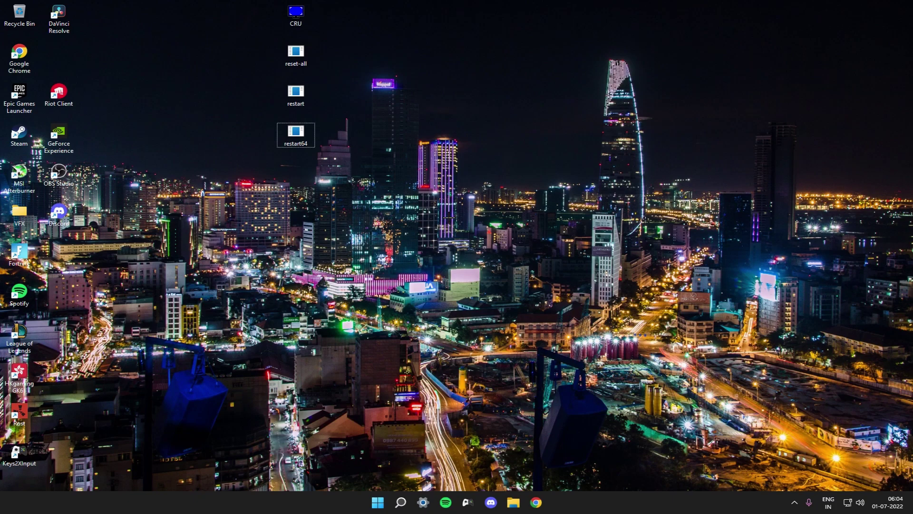
# Step: Navigate from %localappdata% to FortniteGame\Saved\Config\WindowsClient
pyautogui.press('super+r')
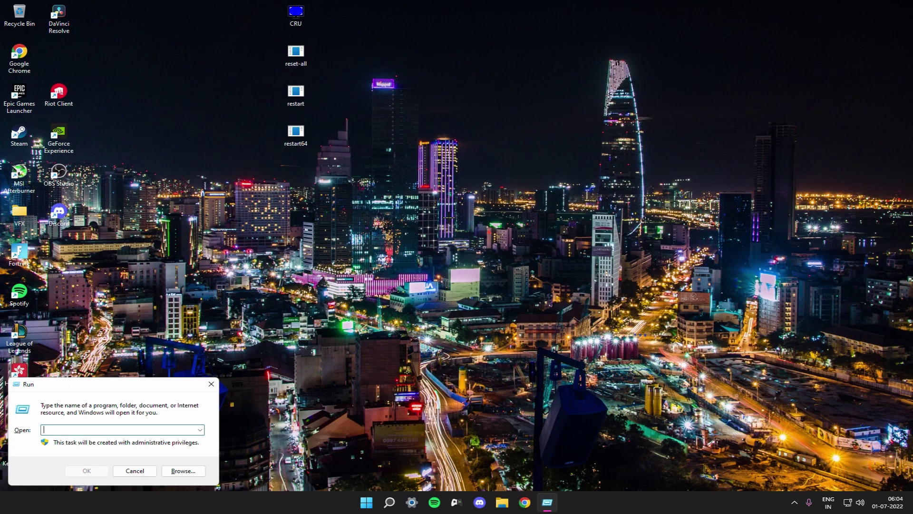
pyautogui.write('%localappdata%')
pyautogui.press('Return')
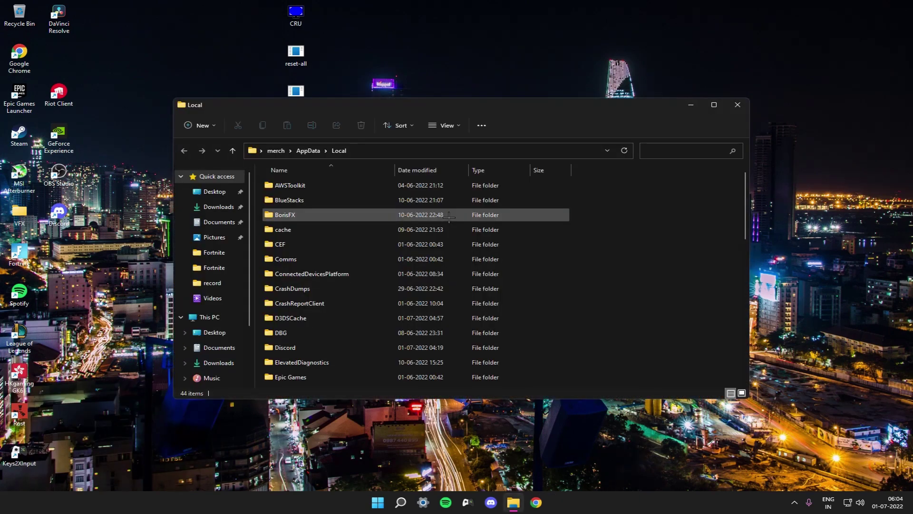
pyautogui.scroll(-6, 319, 327)
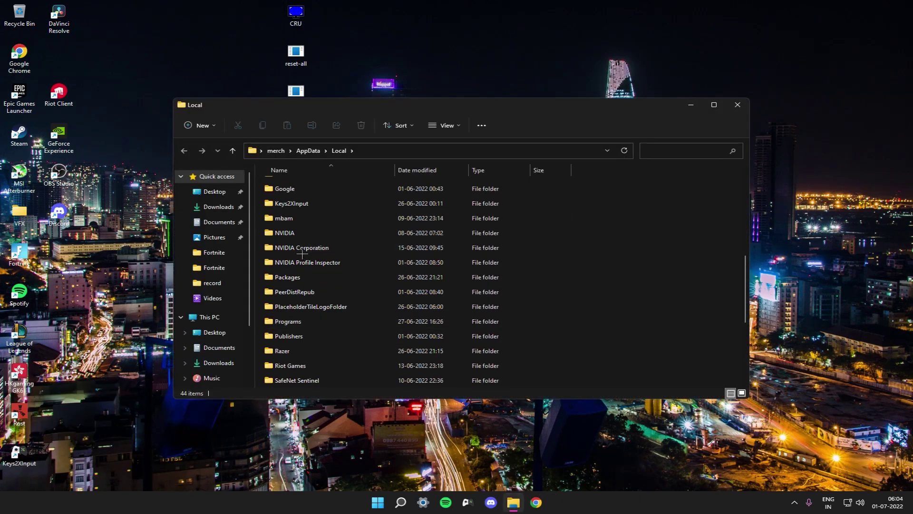
pyautogui.scroll(2, 315, 220)
pyautogui.doubleClick(315, 223)
pyautogui.doubleClick(321, 185)
pyautogui.doubleClick(320, 199)
pyautogui.doubleClick(320, 200)
# Step: Check GameUserSettings' file properties, then open the file in Notepad
pyautogui.rightClick(327, 186)
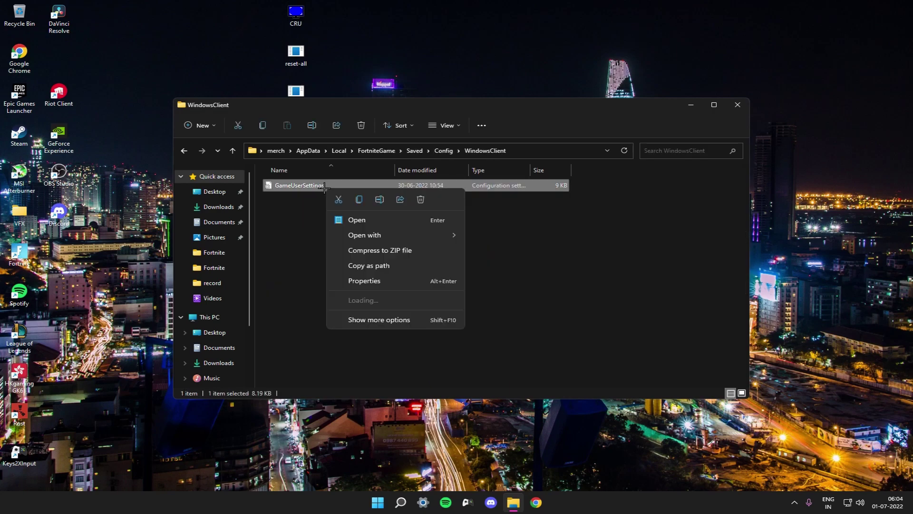
pyautogui.click(363, 279)
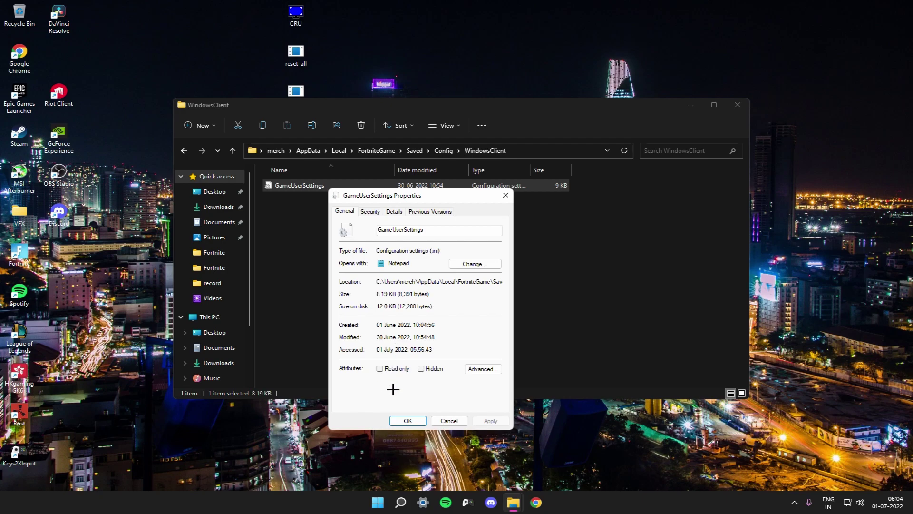
pyautogui.click(399, 421)
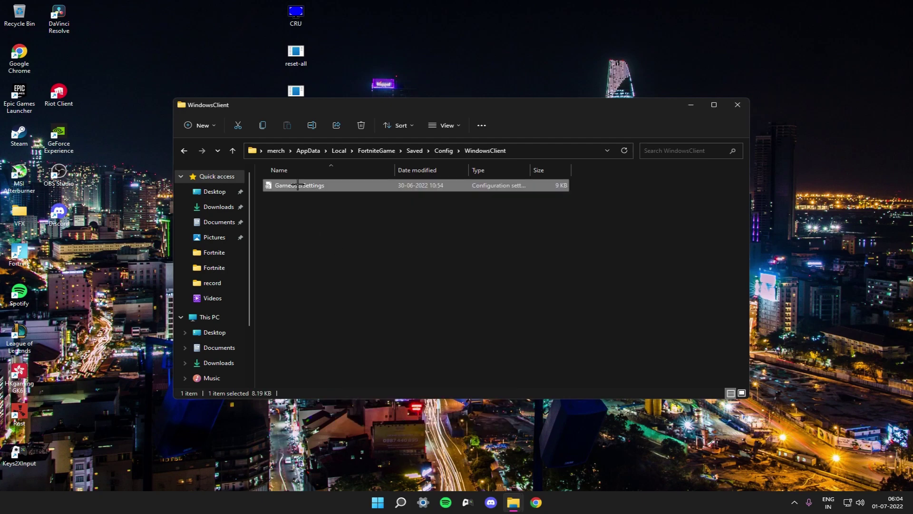
pyautogui.doubleClick(298, 185)
# Step: Change DesiredScreenWidth's leading 16 to 17 so the width reads 1780
pyautogui.scroll(-20, 213, 246)
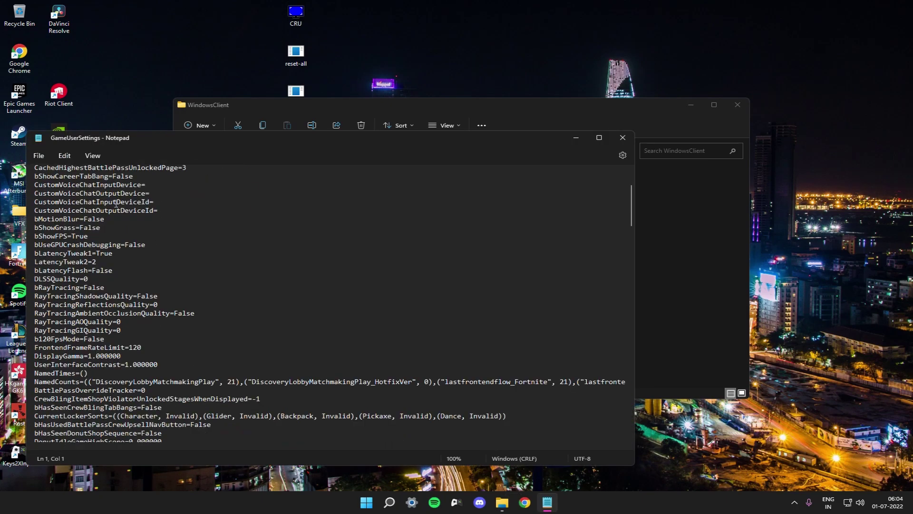
pyautogui.scroll(-8, 213, 246)
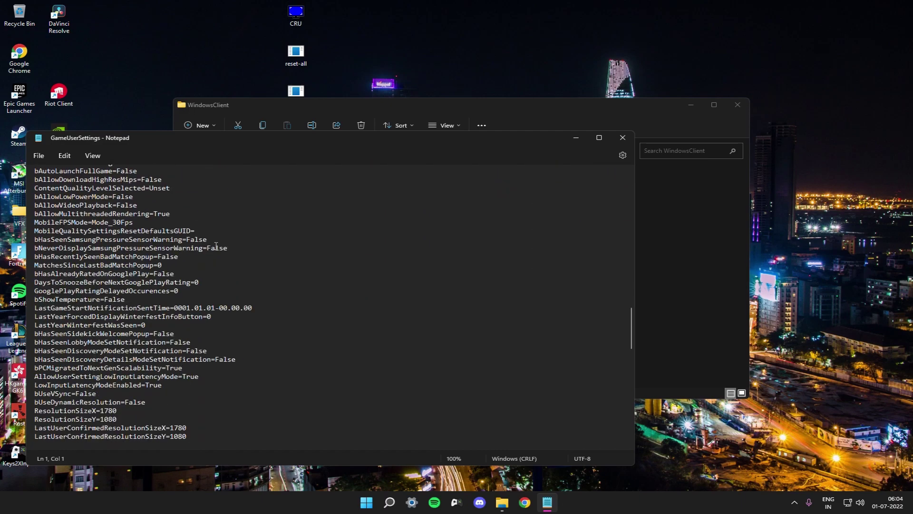
pyautogui.moveTo(101, 309); pyautogui.dragTo(117, 309)
pyautogui.click(117, 309)
pyautogui.moveTo(170, 324); pyautogui.dragTo(192, 322)
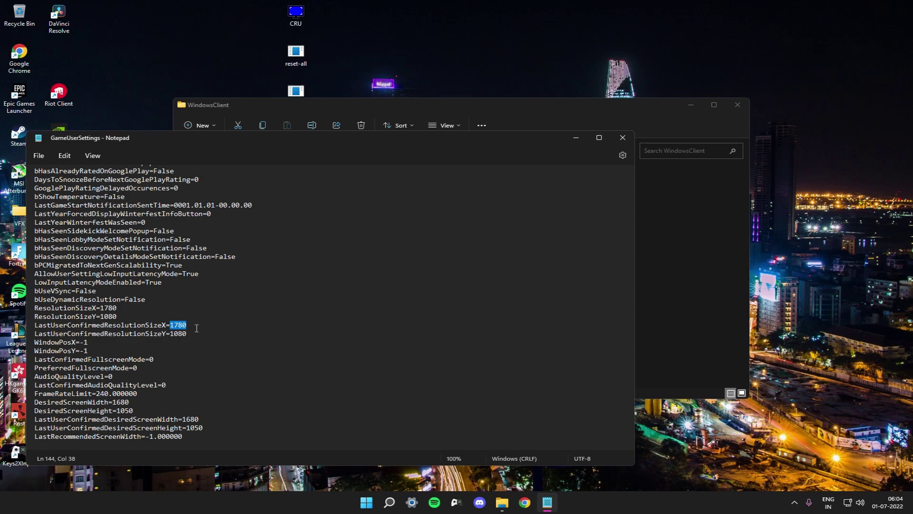
pyautogui.scroll(-7, 196, 328)
pyautogui.scroll(2, 164, 297)
pyautogui.moveTo(122, 282); pyautogui.dragTo(113, 283)
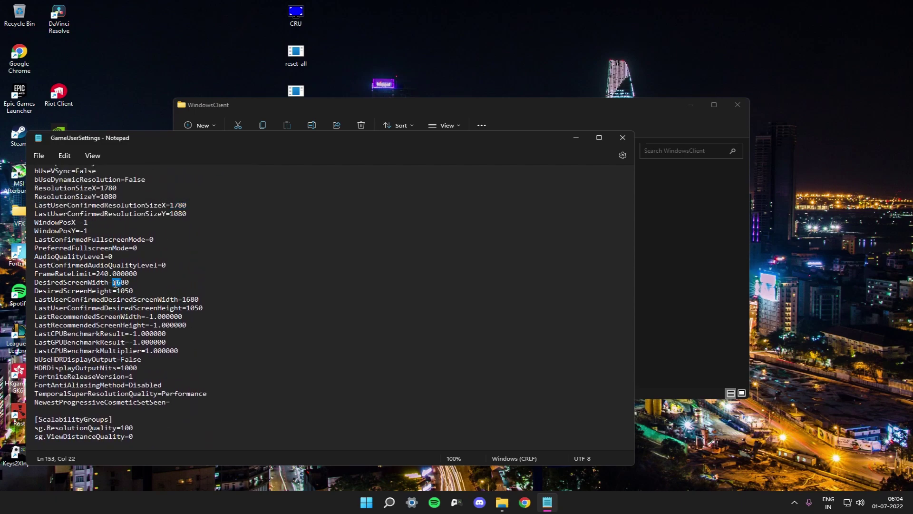
pyautogui.write('17')
# Step: Save GameUserSettings, then close Notepad and the WindowsClient folder window
pyautogui.click(39, 156)
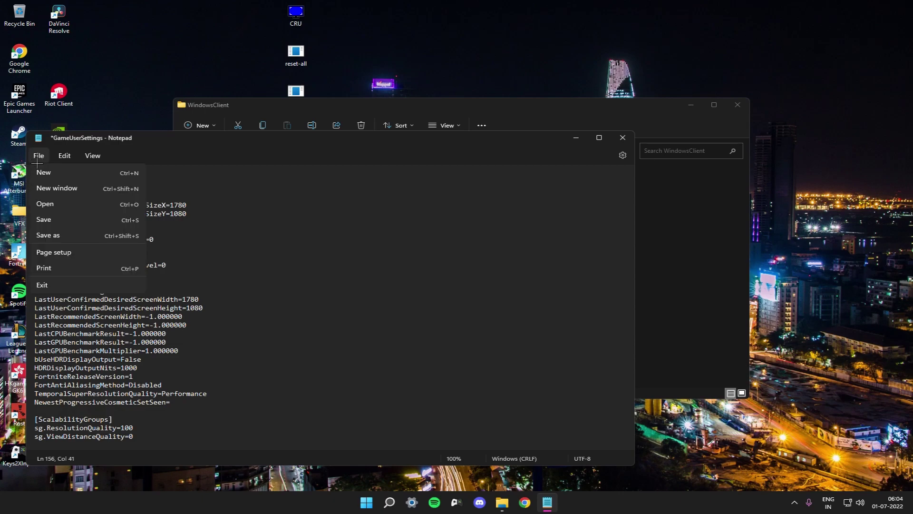
pyautogui.click(45, 217)
pyautogui.click(622, 138)
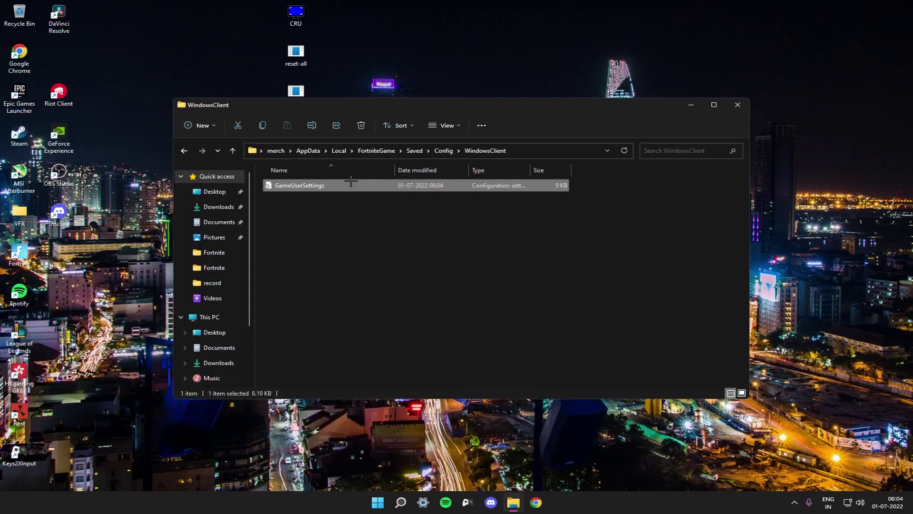
pyautogui.click(733, 105)
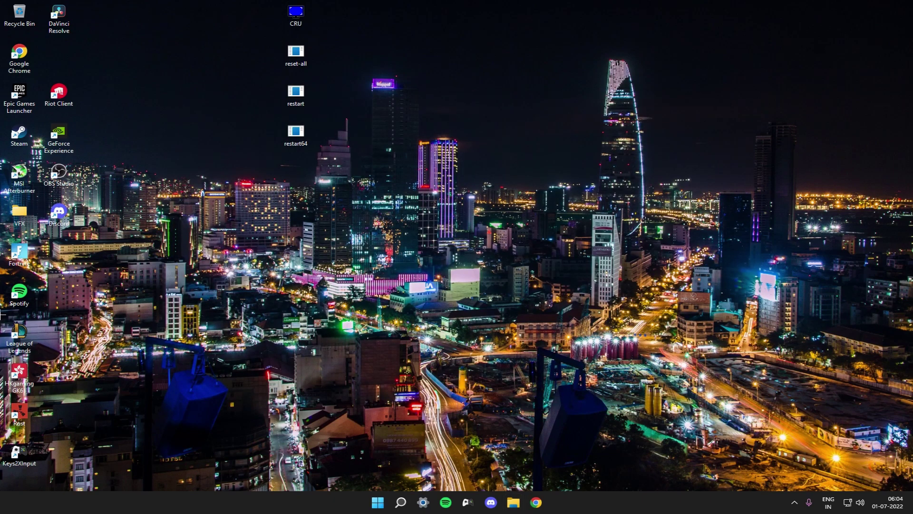
# Step: Launch Fortnite and check its video settings show fullscreen 1780 x 1080
pyautogui.doubleClick(11, 260)
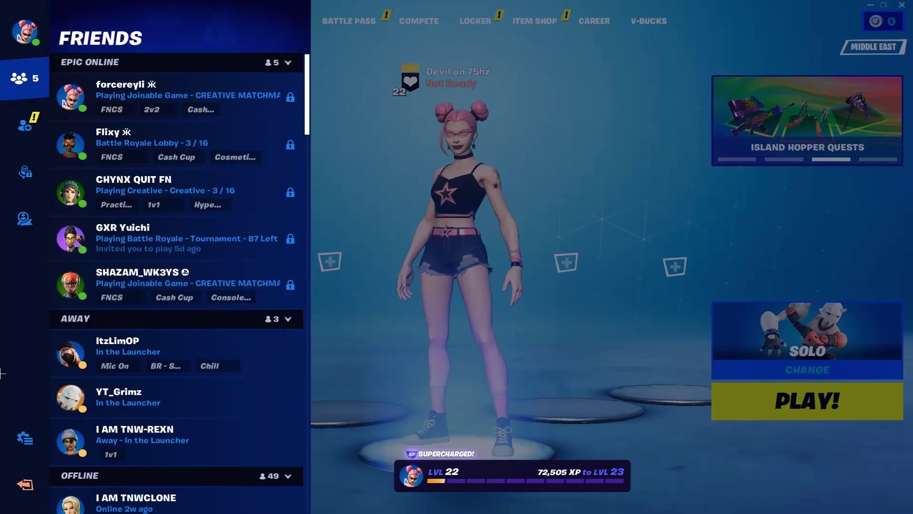
pyautogui.click(9, 432)
pyautogui.click(116, 80)
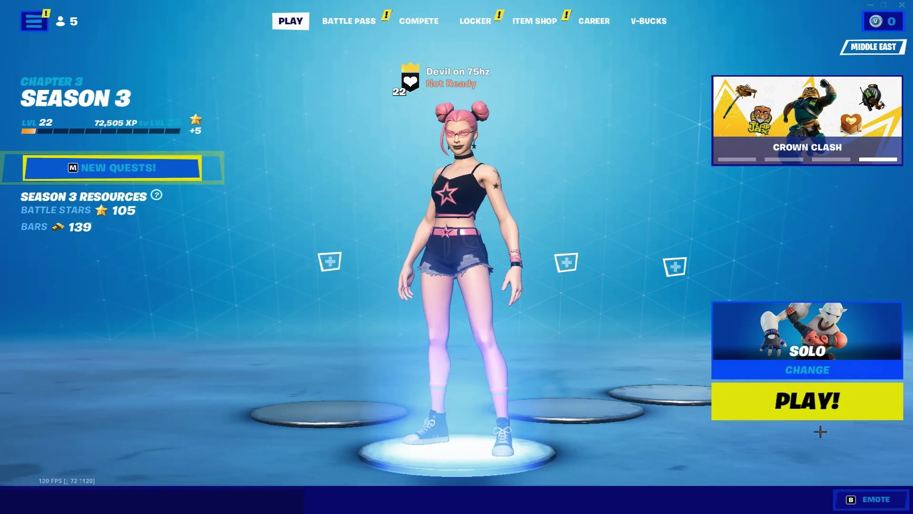
# Step: Choose Creative in Discover and start matchmaking with PLAY!
pyautogui.click(761, 343)
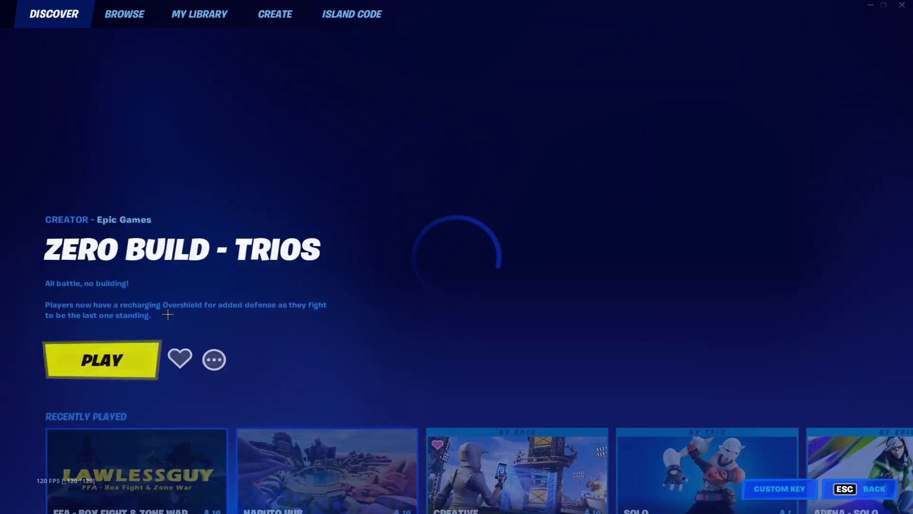
pyautogui.scroll(-1, 190, 373)
pyautogui.scroll(-1, 171, 368)
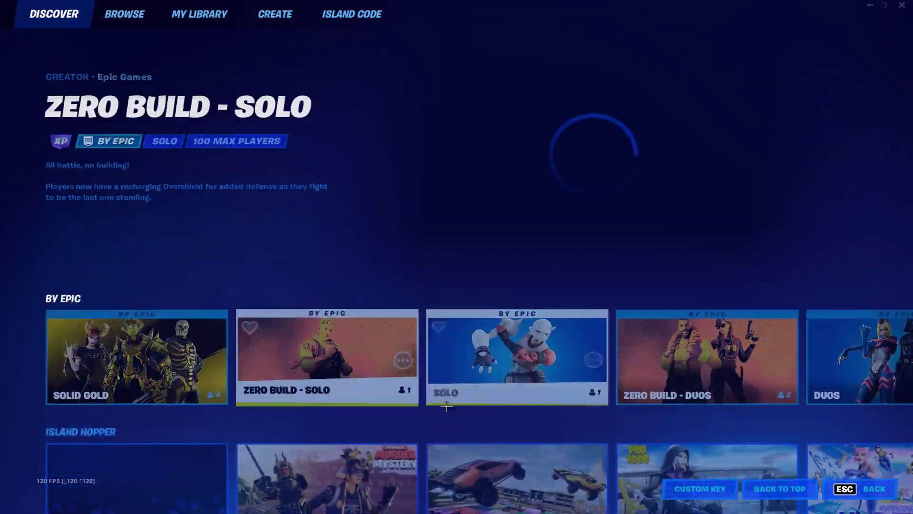
pyautogui.scroll(1, 478, 398)
pyautogui.click(480, 387)
pyautogui.click(754, 416)
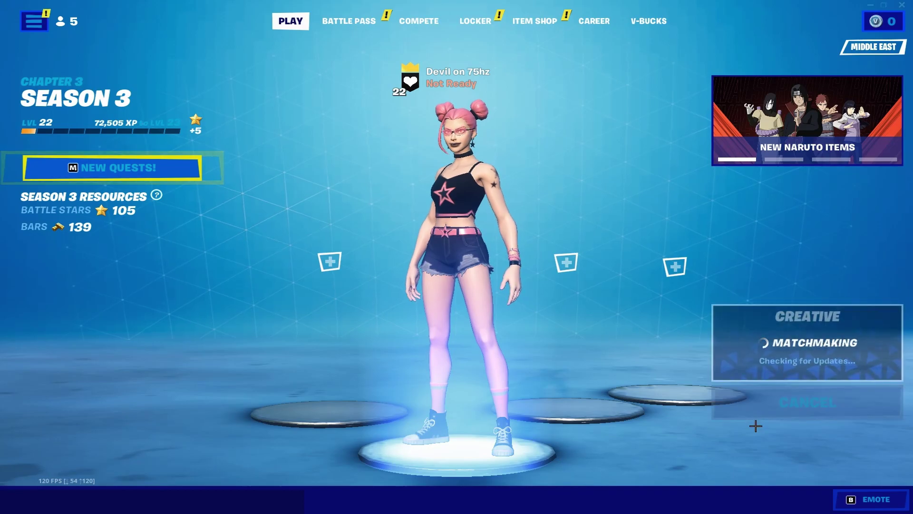